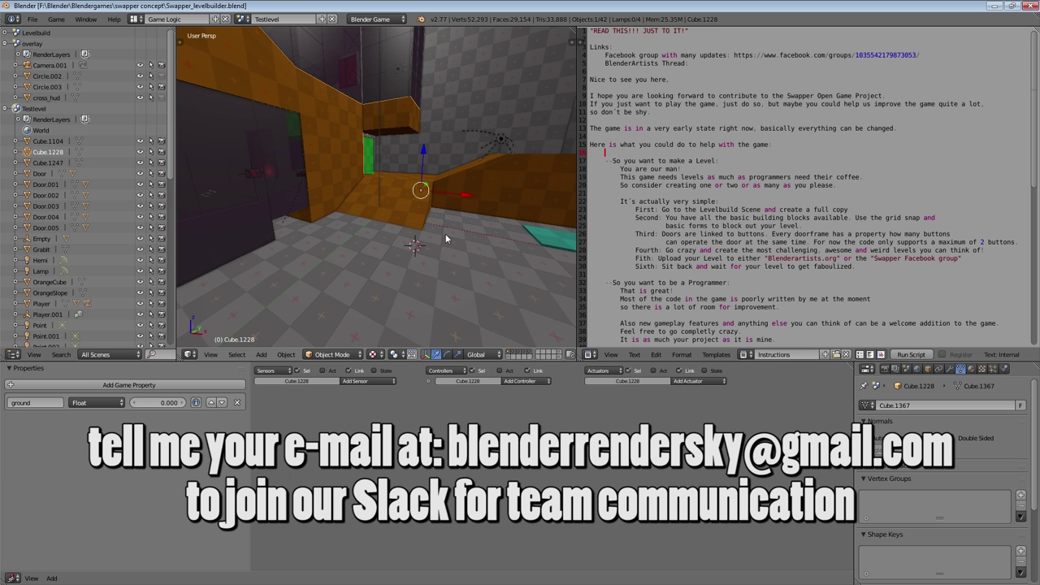
Look over the test level and read the project instructions through to the end.
shift+middle_drag(445, 233, 314, 273)
scroll(428, 230, down, 2)
scroll(429, 232, up, 2)
scroll(415, 247, down, 2)
scroll(411, 249, up, 2)
scroll(638, 257, down, 5)
scroll(638, 257, up, 5)
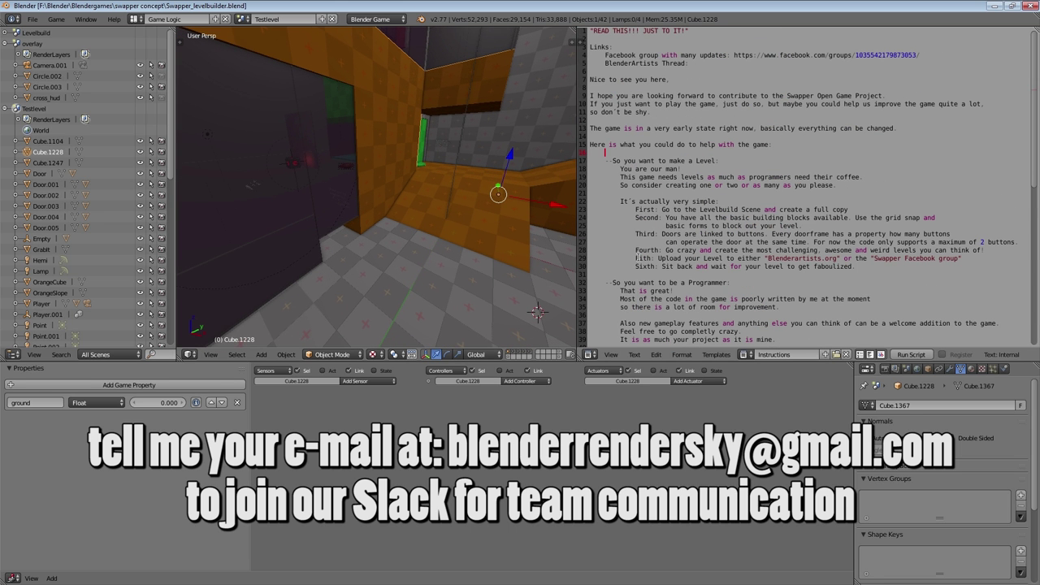
scroll(638, 258, down, 8)
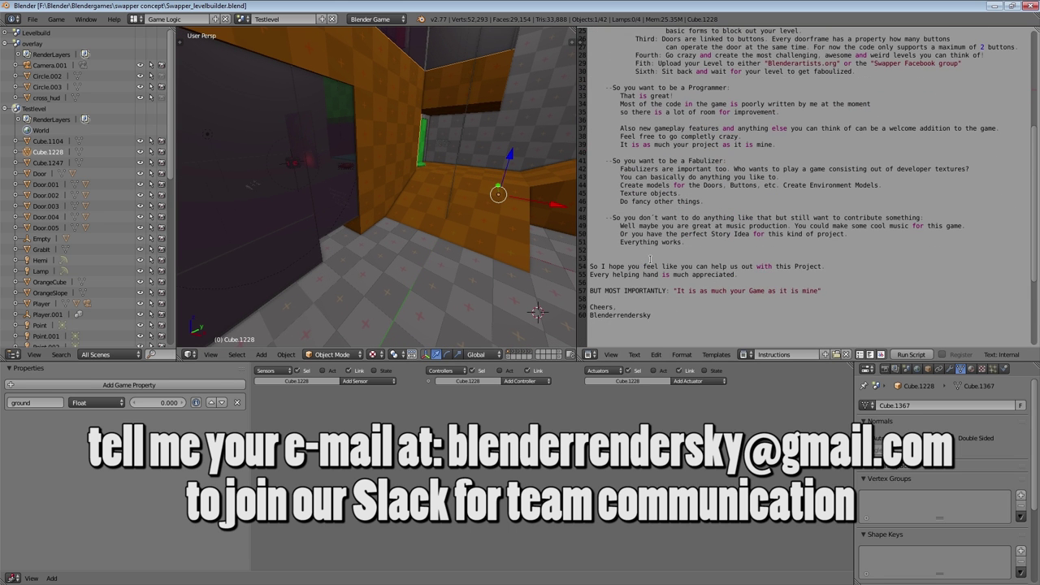
scroll(706, 282, up, 8)
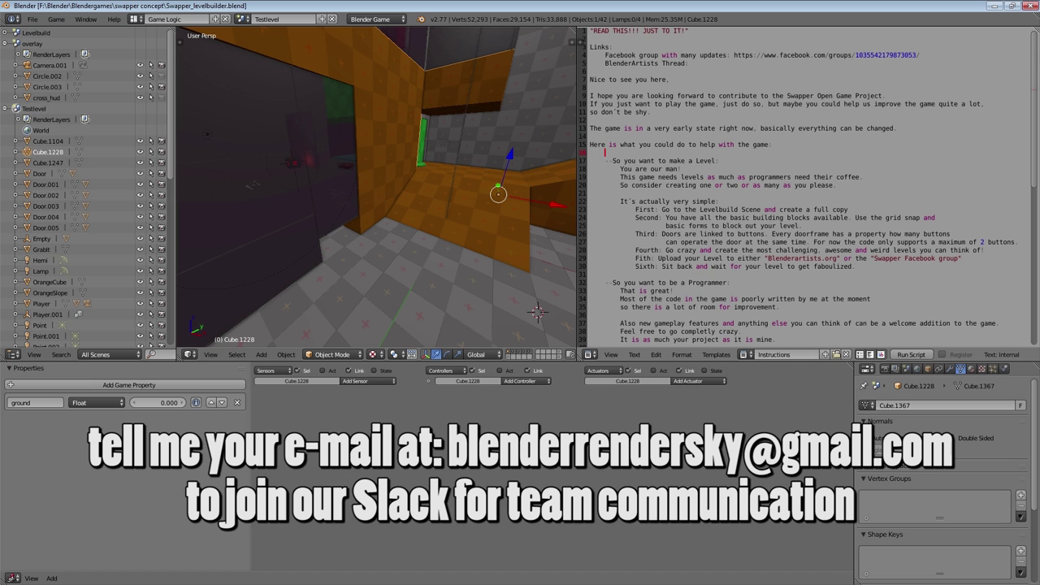
middle_drag(328, 251, 315, 268)
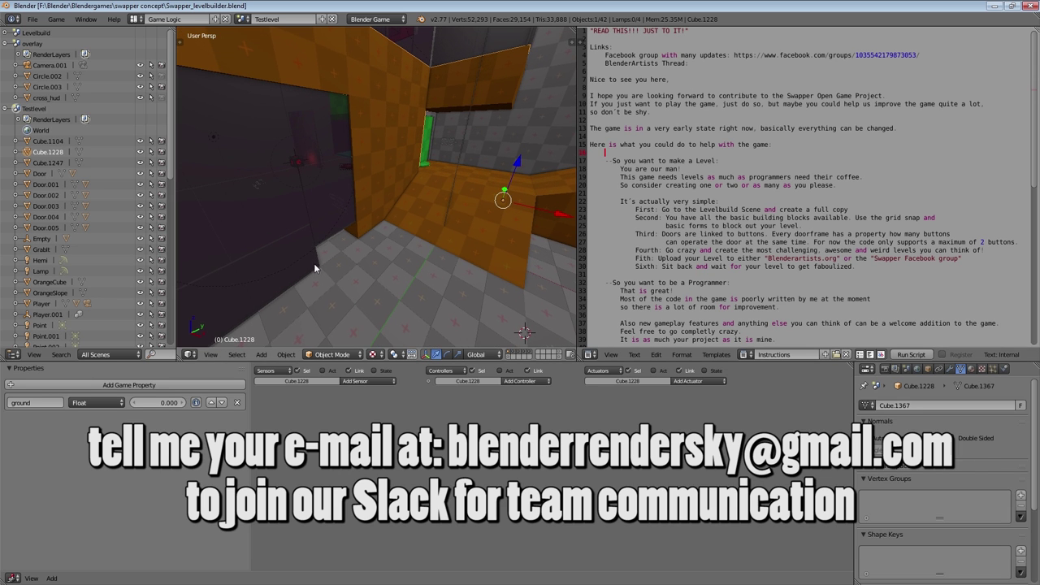
Switch to the Levelbuild scene and widen the 3D view to show all its building blocks.
click(242, 18)
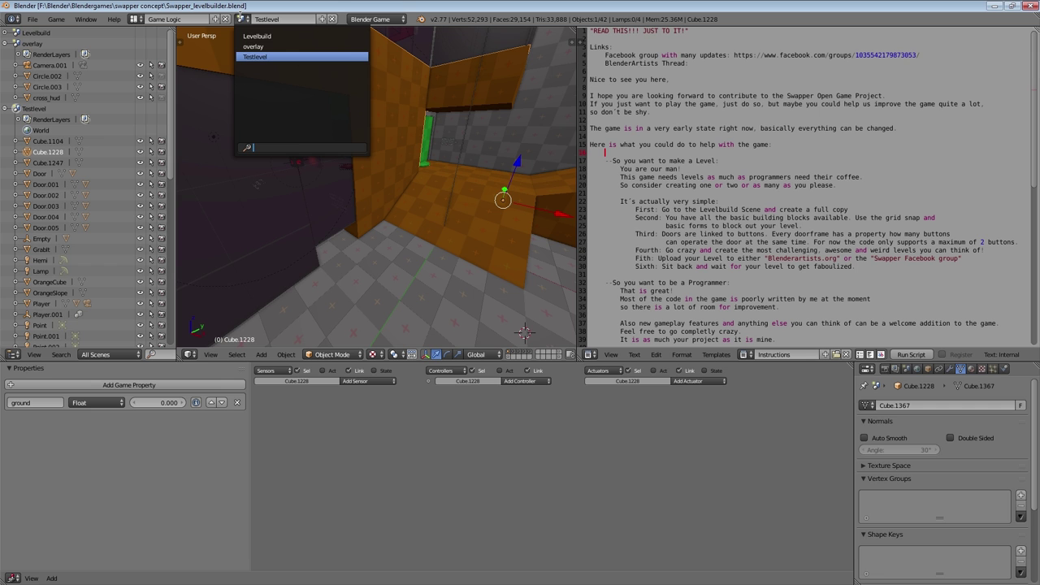
click(259, 36)
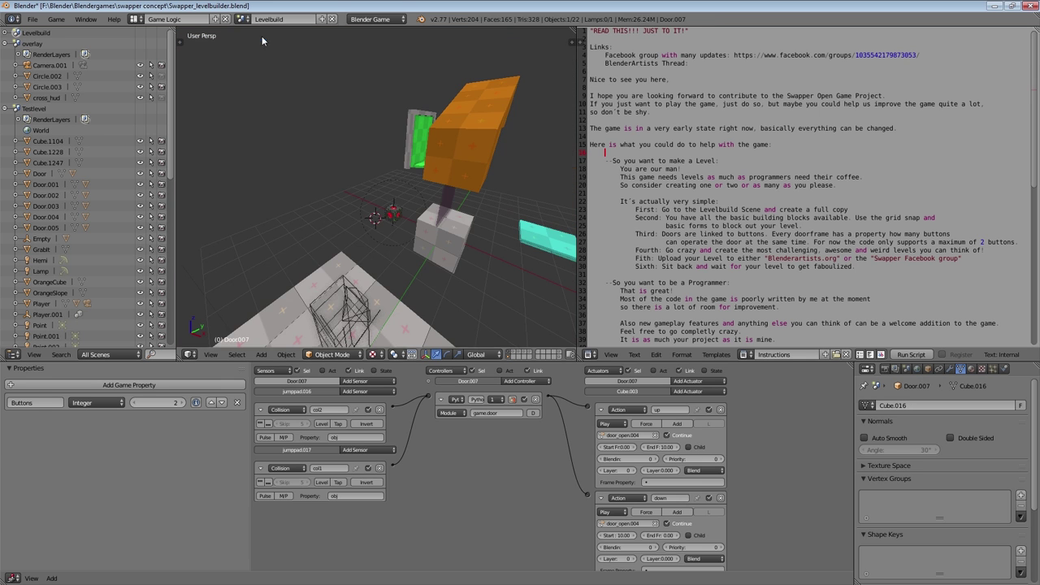
scroll(316, 219, down, 5)
middle_drag(350, 210, 288, 228)
scroll(311, 231, up, 2)
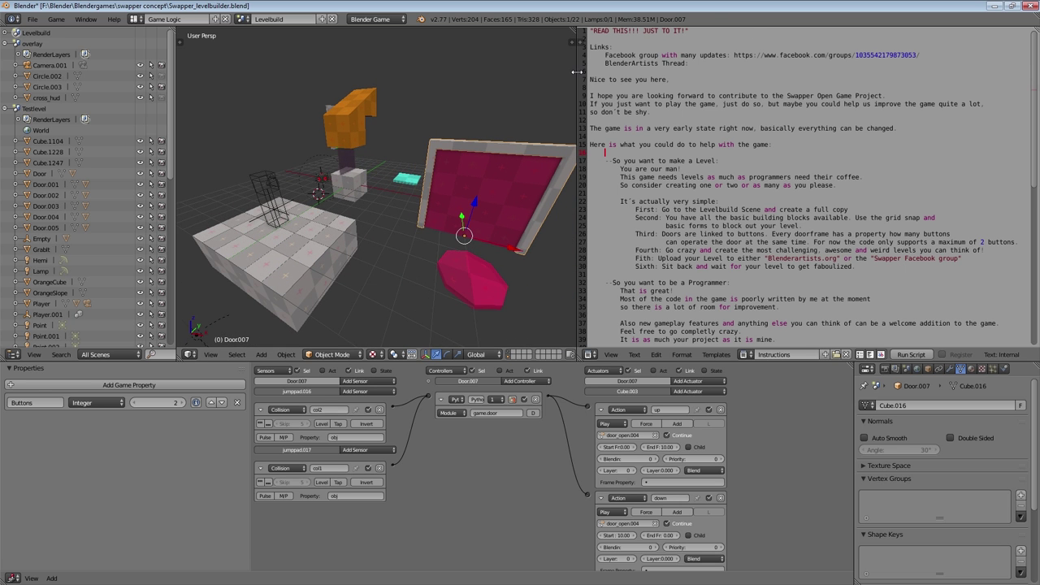
drag(577, 73, 785, 109)
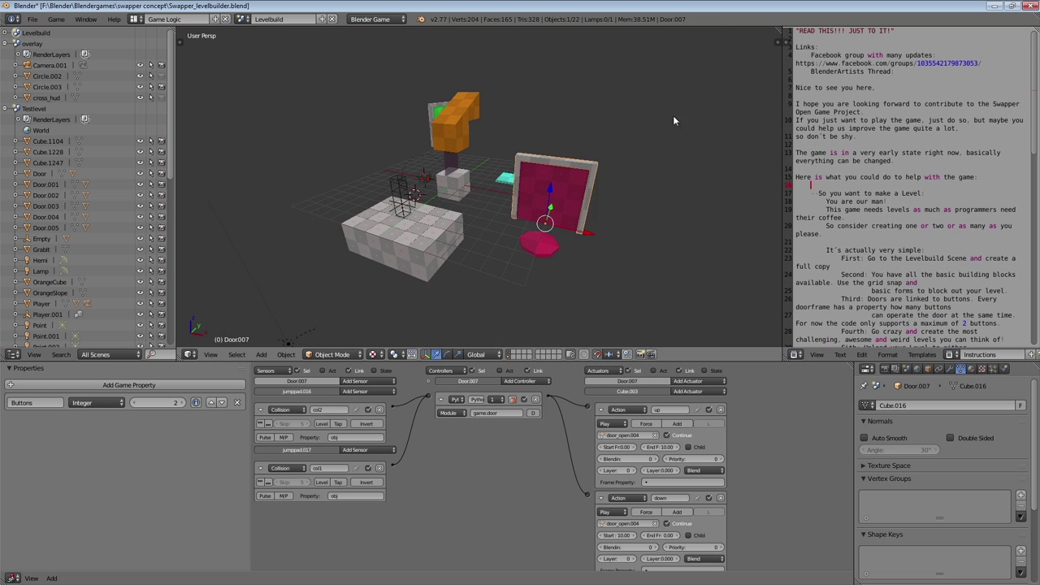
middle_drag(587, 109, 556, 134)
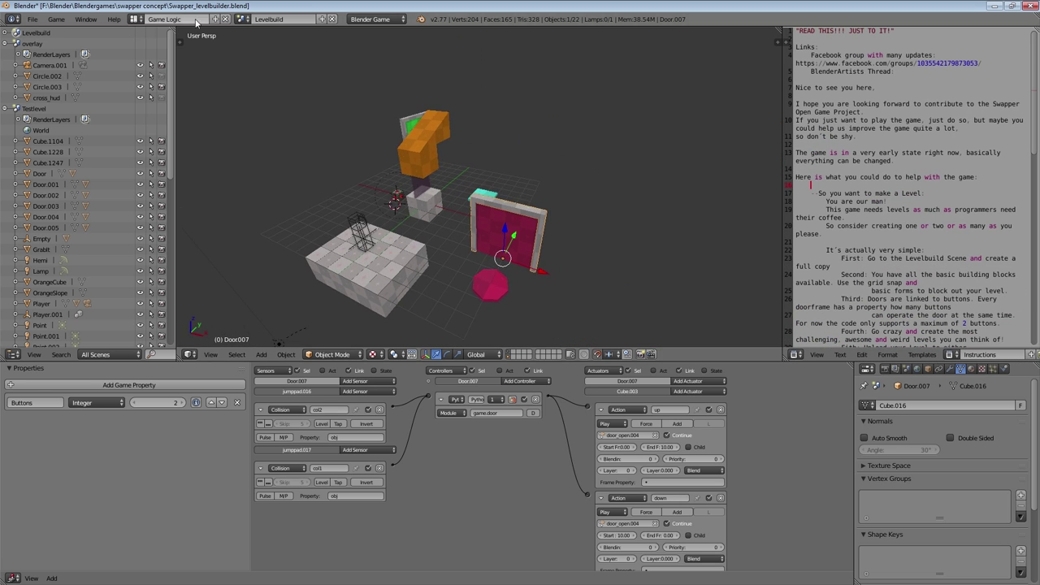
Create a full copy of the Levelbuild scene and name it myLevel.
click(321, 20)
click(309, 87)
click(297, 20)
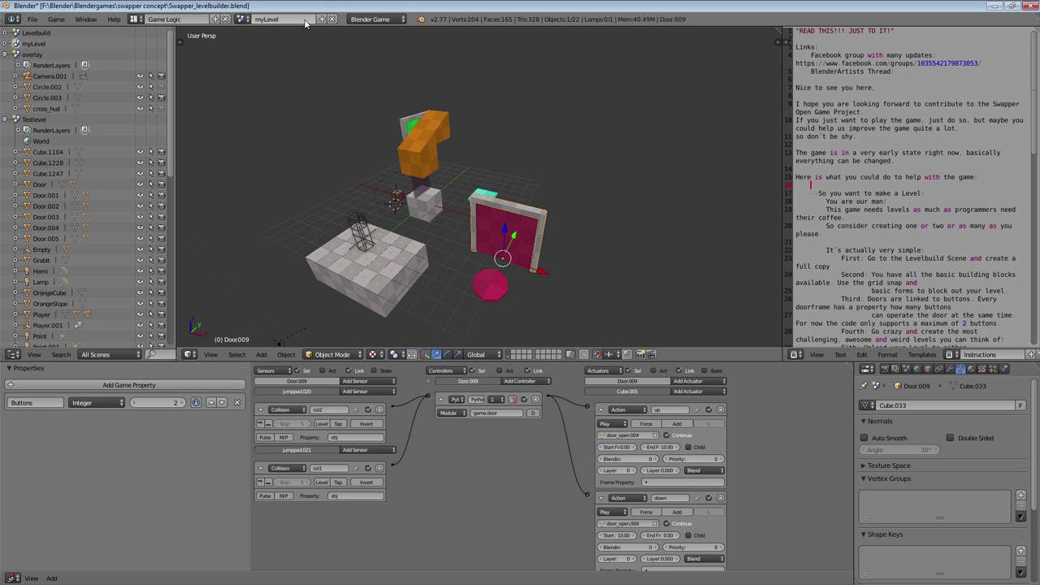
Inspect the white floor cube, the orange blocks and the turquoise jump pad by selecting each one.
right_click(371, 266)
middle_drag(401, 277, 409, 275)
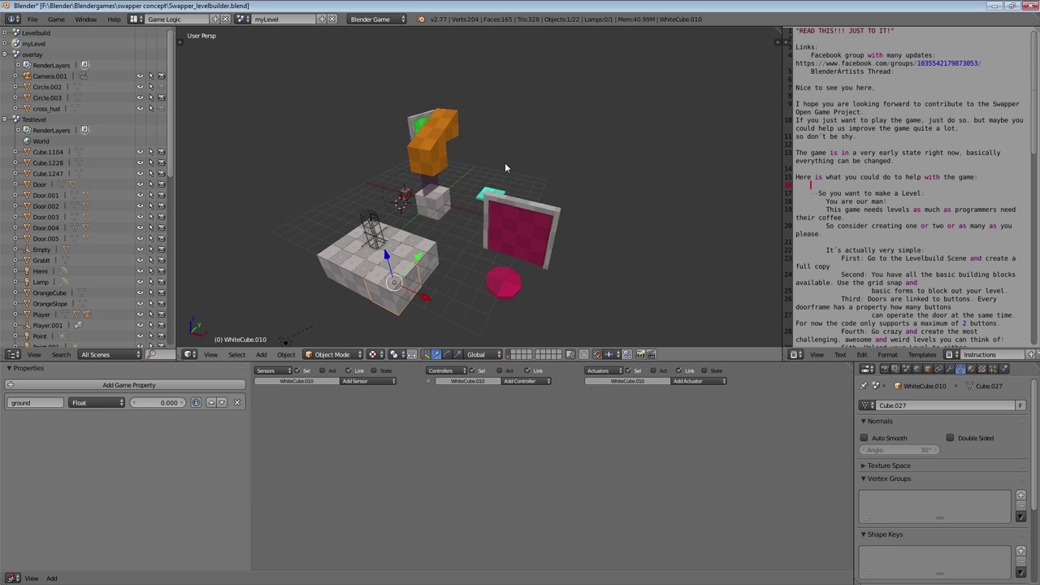
middle_drag(504, 167, 445, 223)
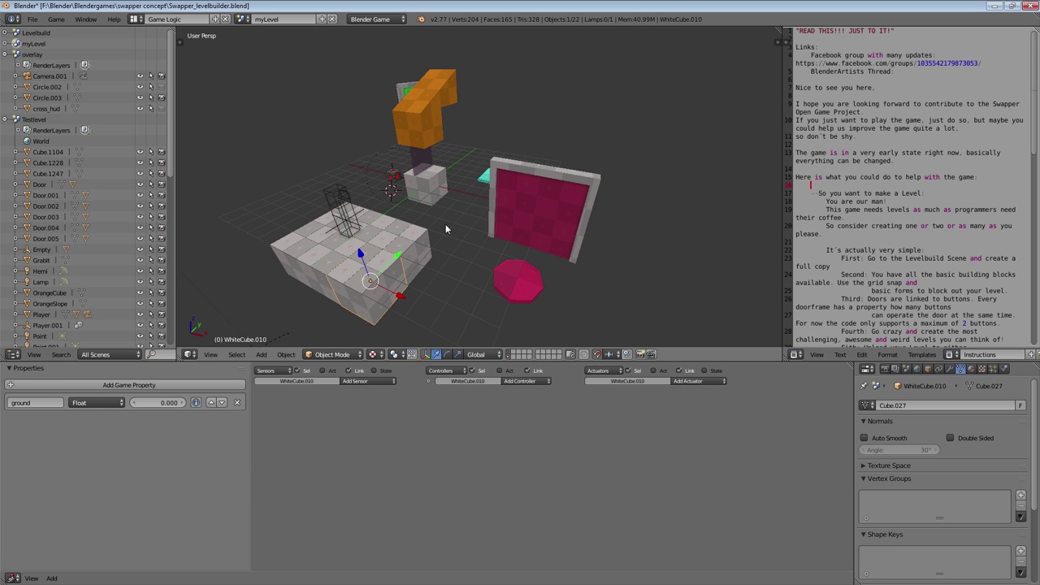
right_click(440, 122)
key(g)
right_click(478, 116)
right_click(447, 91)
key(g)
right_click(480, 86)
middle_drag(378, 189, 367, 247)
right_click(497, 178)
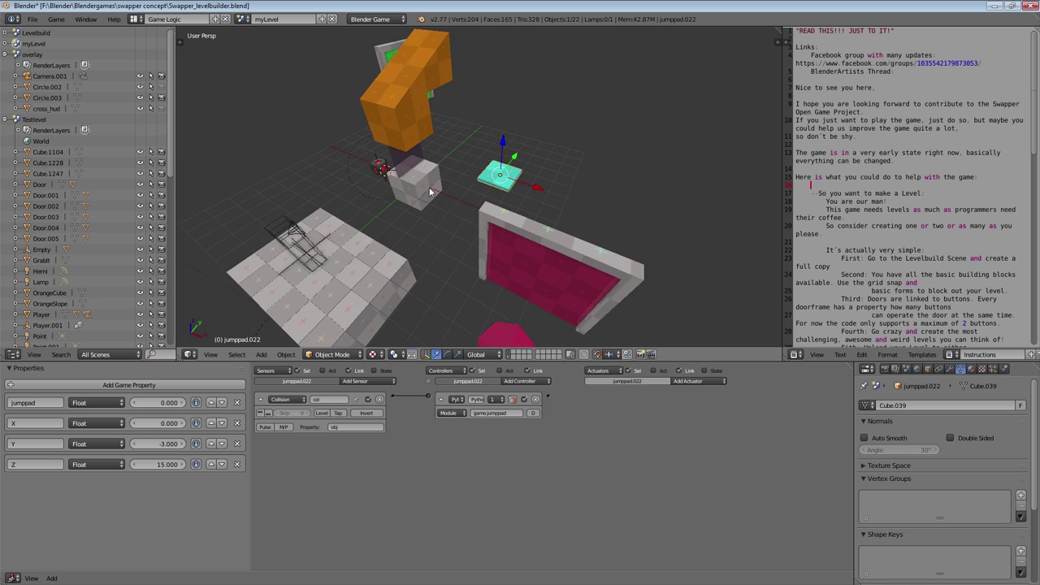
Inspect the extra objects, the player and the swap cube in the level.
scroll(337, 187, down, 6)
right_click(382, 260)
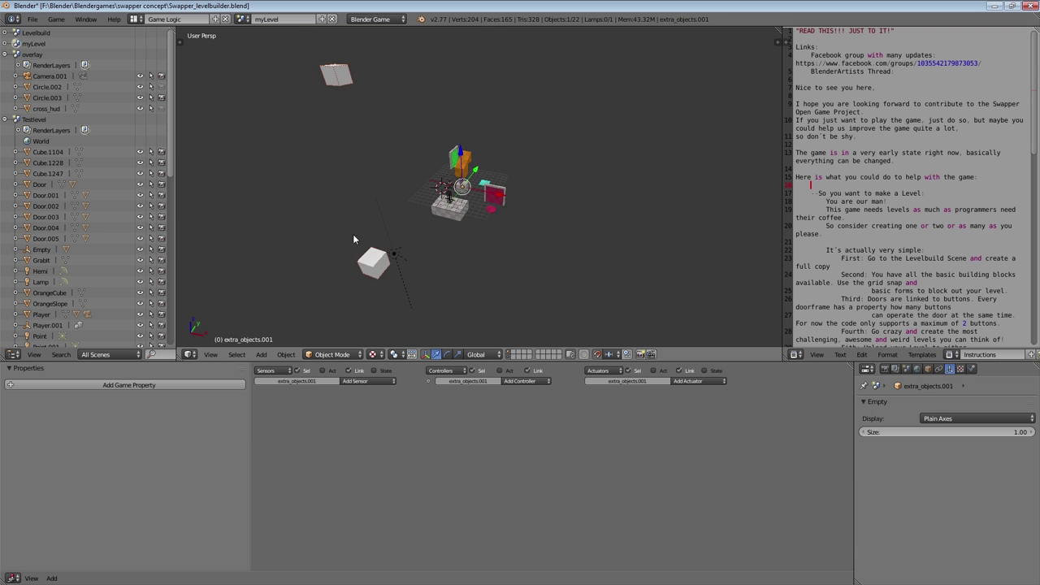
scroll(354, 239, up, 5)
right_click(370, 219)
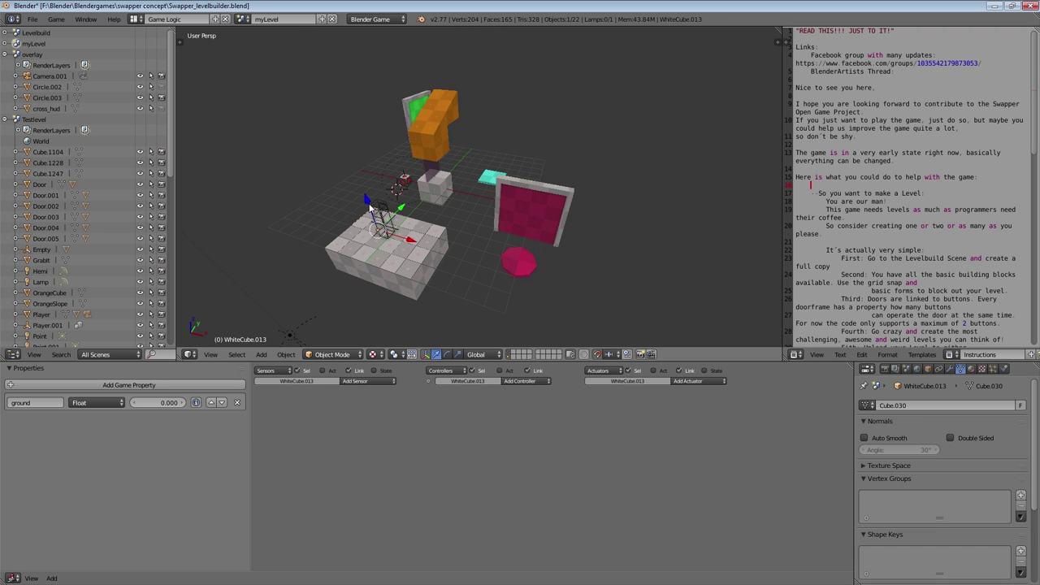
right_click(378, 214)
key(g)
right_click(454, 198)
right_click(401, 183)
key(g)
right_click(395, 189)
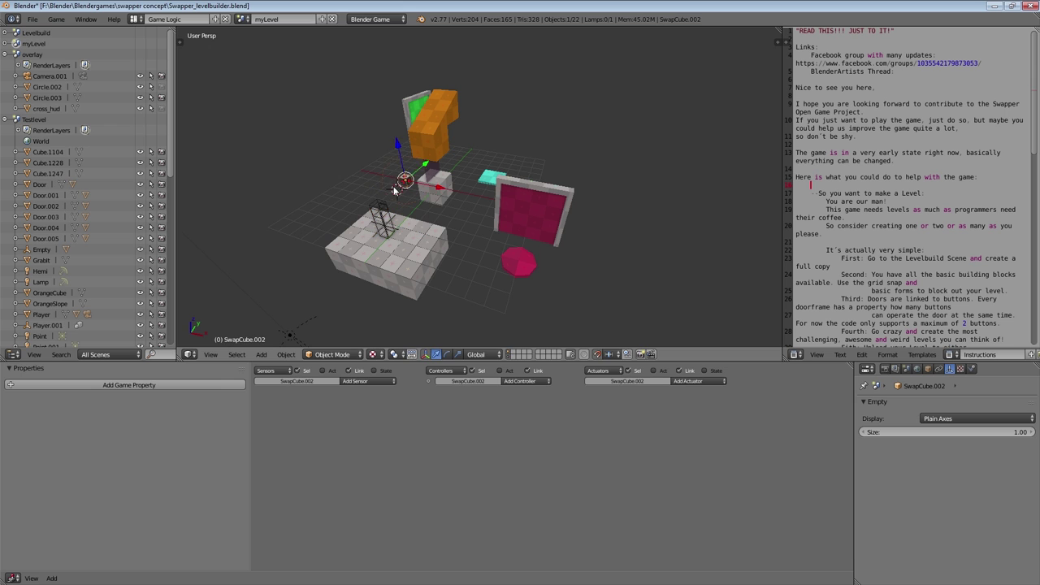
scroll(382, 221, up, 3)
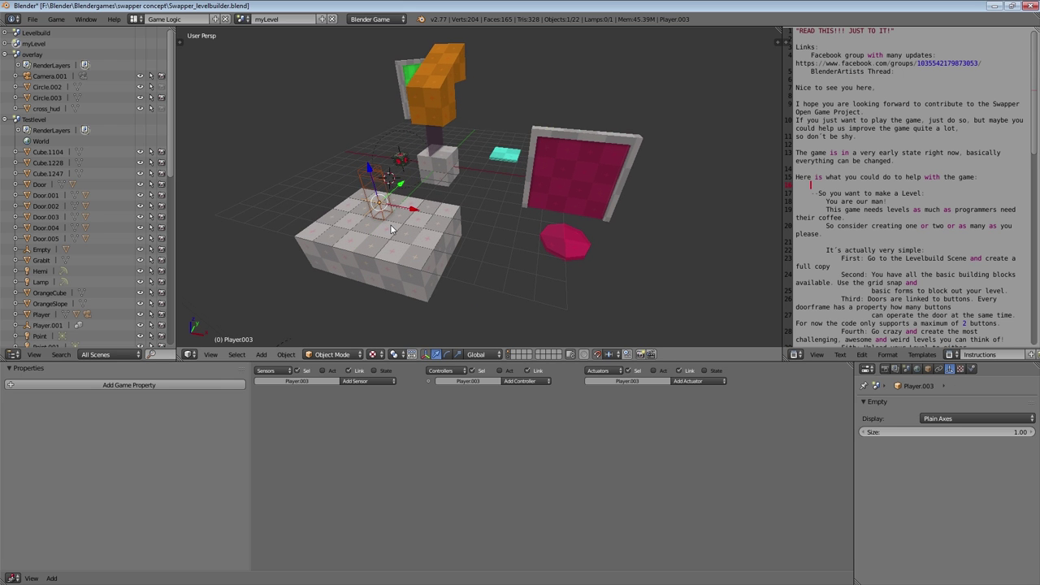
Make a linked duplicate of a white platform cube and place it against the platform's front edge.
right_click(412, 273)
mouse_move(429, 269)
middle_down()
mouse_move(453, 257)
mouse_move(429, 234)
mouse_move(461, 256)
mouse_move(411, 240)
mouse_move(412, 265)
middle_up()
key(alt+d)
click(447, 283)
key(g)
key(z)
click(407, 222)
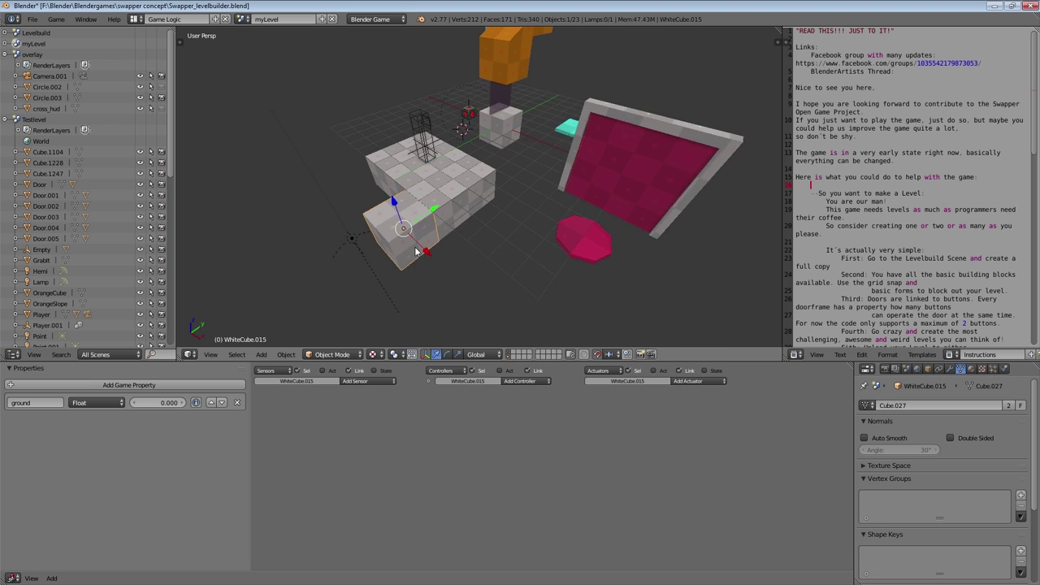
Check the meshes of individual white cubes in Edit Mode.
key(Tab)
scroll(404, 171, up, 2)
key(Tab)
key(Tab)
key(Tab)
key(a)
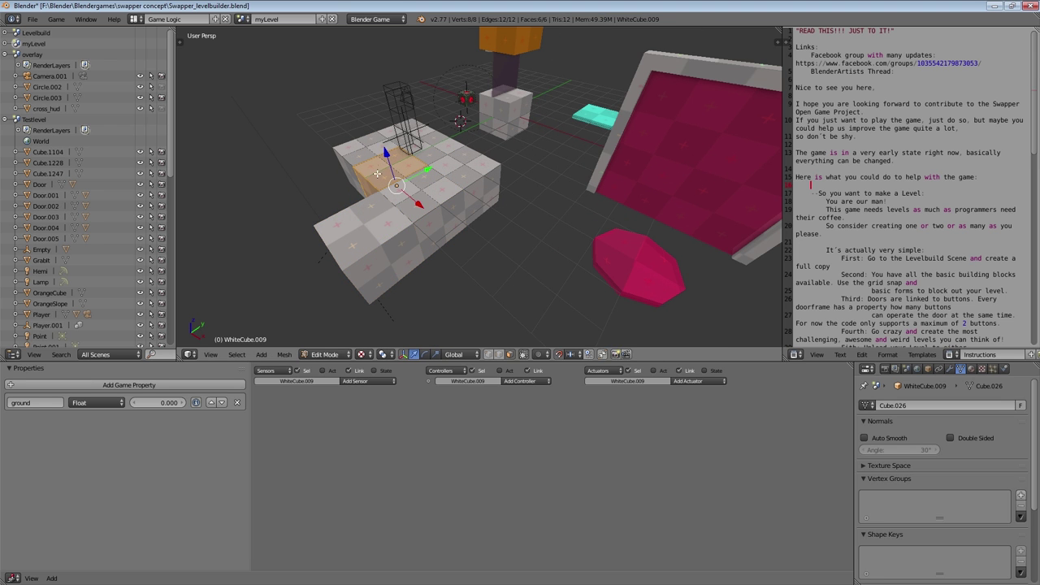
right_click(504, 110)
key(Tab)
key(Tab)
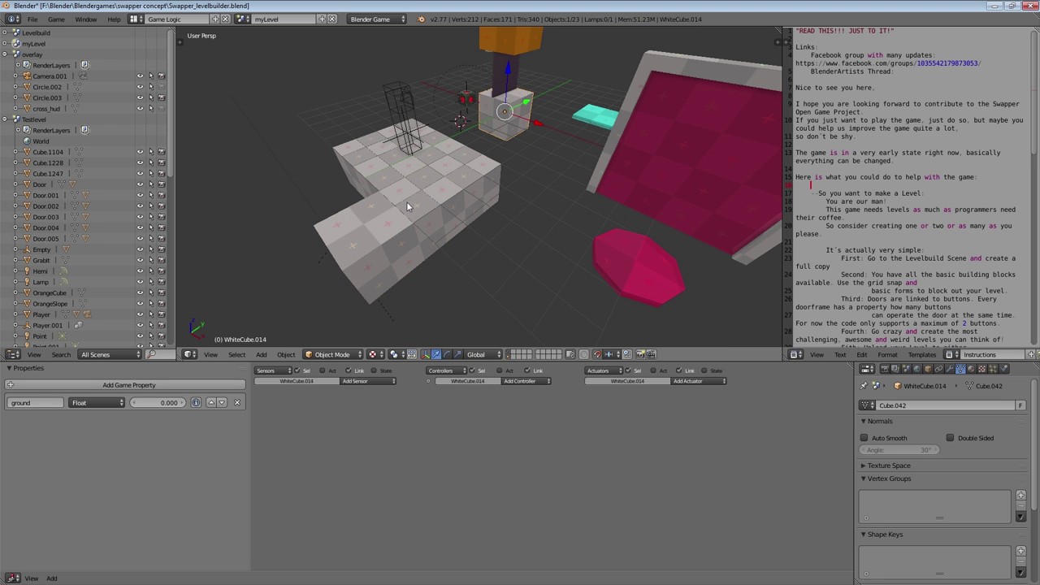
Complete the platform's front row with two more white cubes, one a linked and one an independent duplicate.
middle_drag(369, 252, 368, 221)
key(alt+d)
key(x)
click(404, 259)
key(Tab)
key(Tab)
key(shift+d)
click(432, 268)
scroll(347, 239, down, 2)
key(g)
key(z)
click(361, 213)
Build a second layer on the front row by duplicating a cube 2 units up in Z and twice along X.
key(shift+d)
key(z)
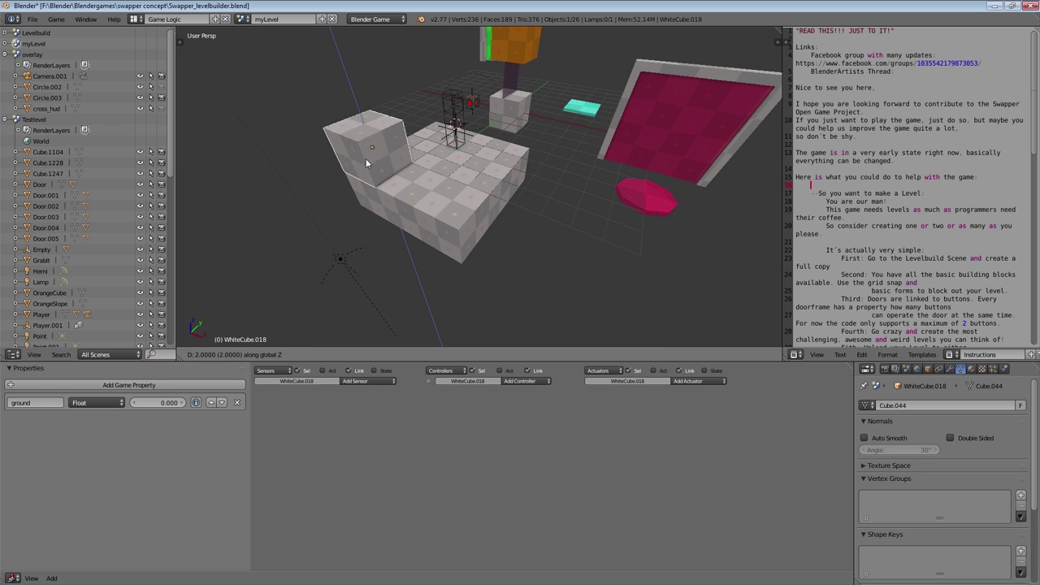
click(372, 178)
middle_drag(372, 178, 413, 178)
key(shift+d)
key(y)
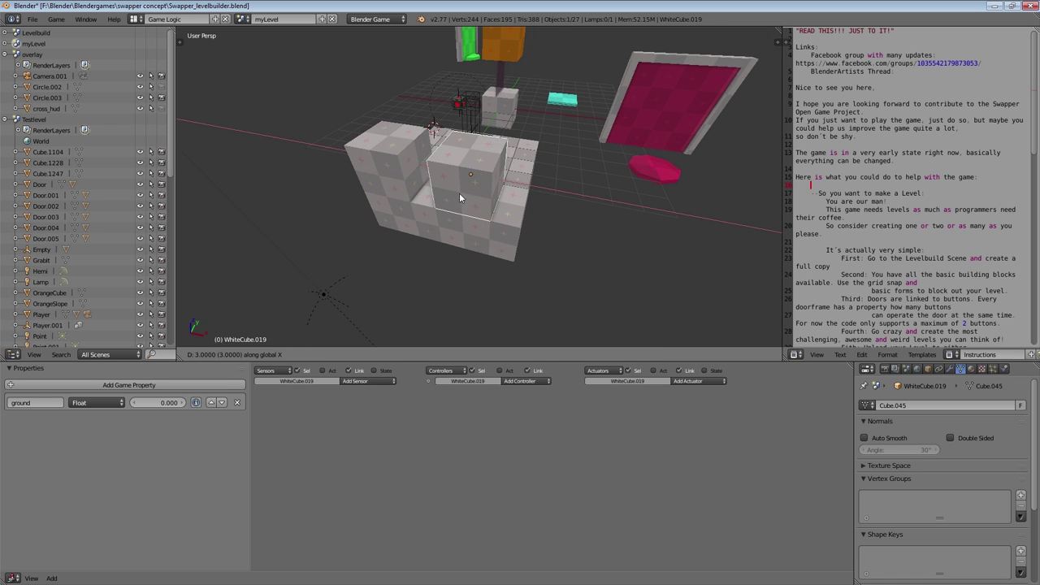
click(442, 186)
key(shift+d)
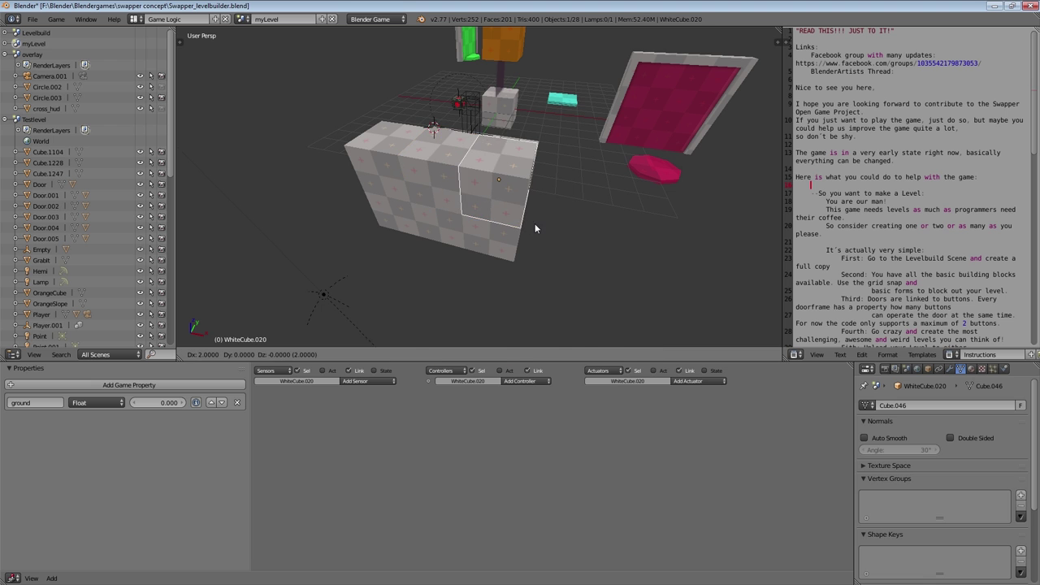
click(536, 228)
middle_drag(577, 344, 491, 308)
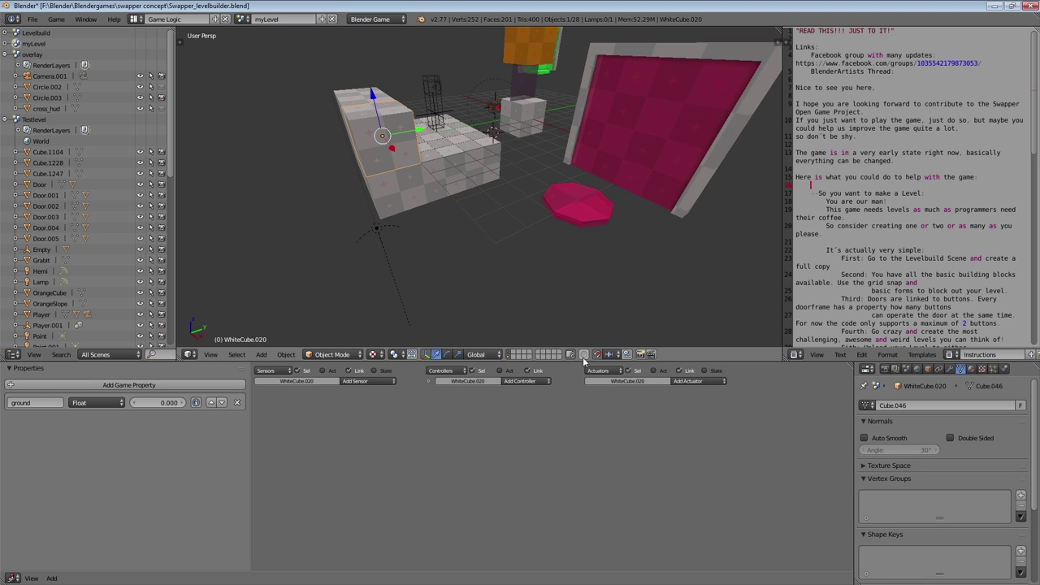
Duplicate a wall cube onto the top of the wall and shift the copy along X to the wall's end.
middle_drag(569, 325, 391, 190)
key(shift+d)
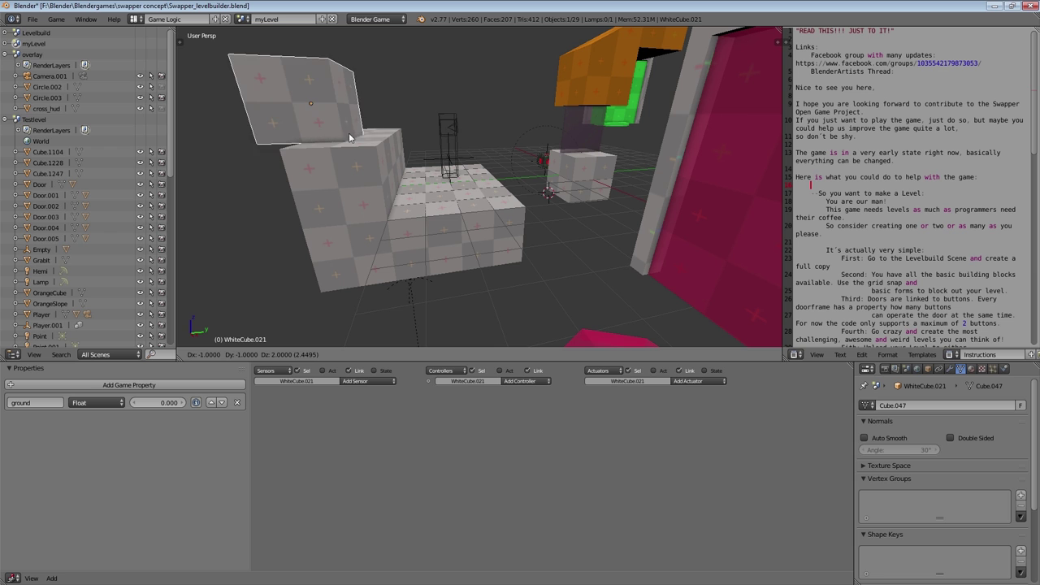
click(371, 112)
middle_drag(371, 112, 433, 153)
scroll(455, 168, down, 2)
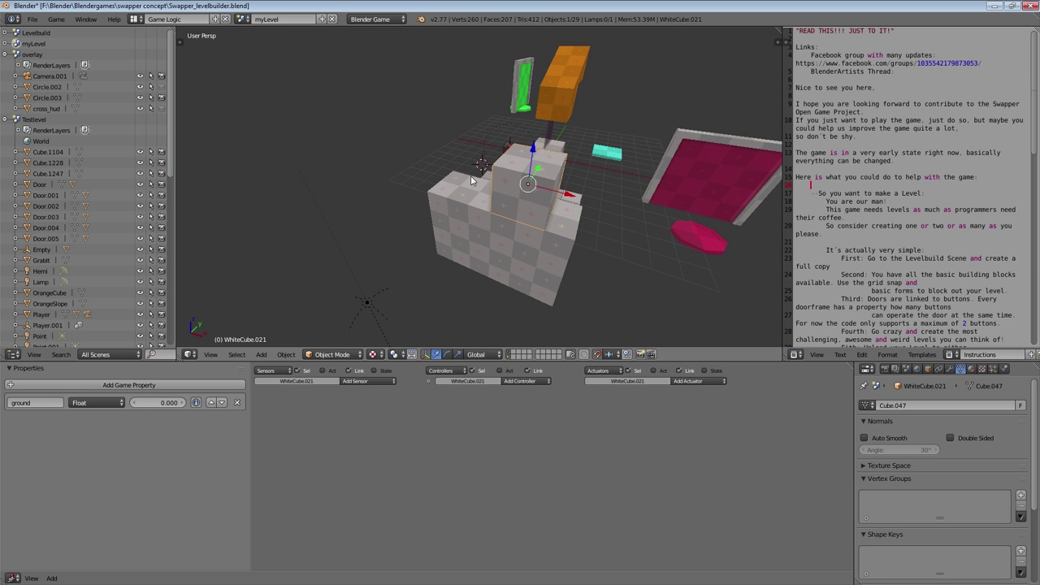
key(g)
key(y)
right_click(510, 201)
key(g)
key(x)
click(541, 217)
Duplicate the orange slope and move the copy along Y to the white wall.
right_click(577, 55)
middle_drag(577, 55, 636, 105)
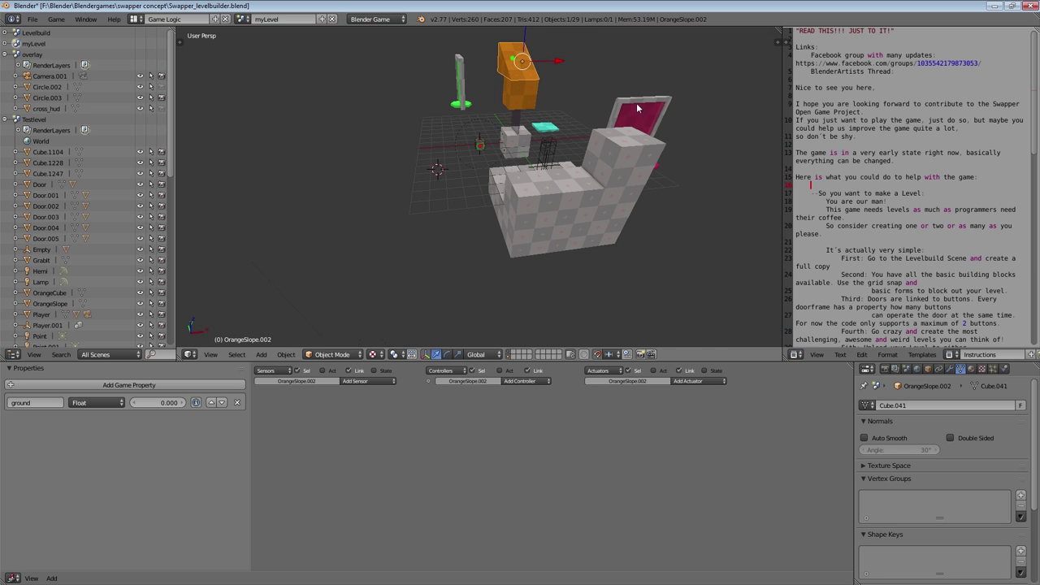
key(shift+d)
click(581, 195)
middle_drag(482, 176, 609, 193)
key(g)
key(x)
right_click(649, 189)
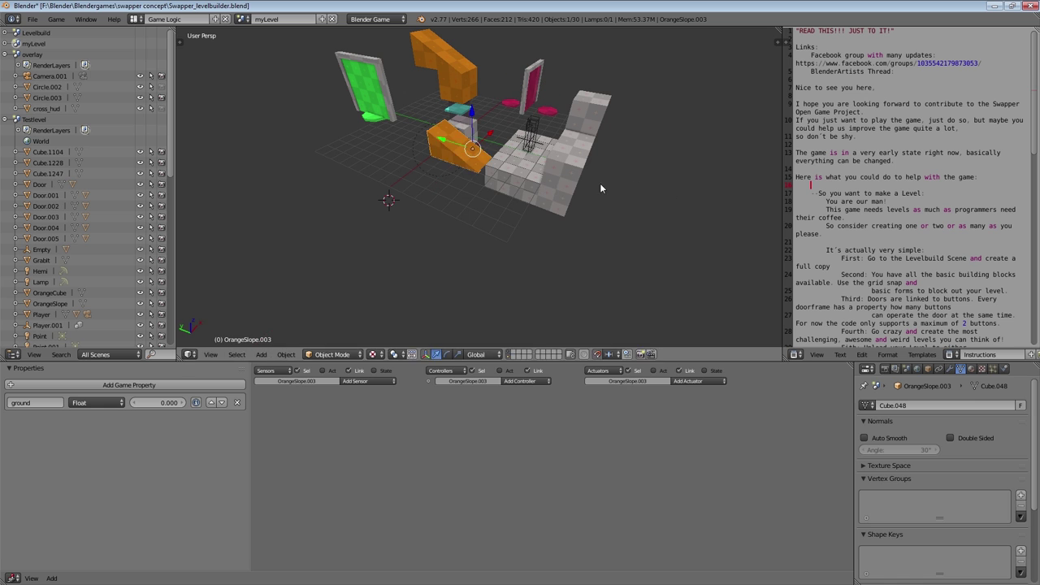
key(g)
key(y)
click(692, 201)
Rotate the orange slope copy about the Z axis by 90 degrees, followed by another 180 degrees.
text(r)
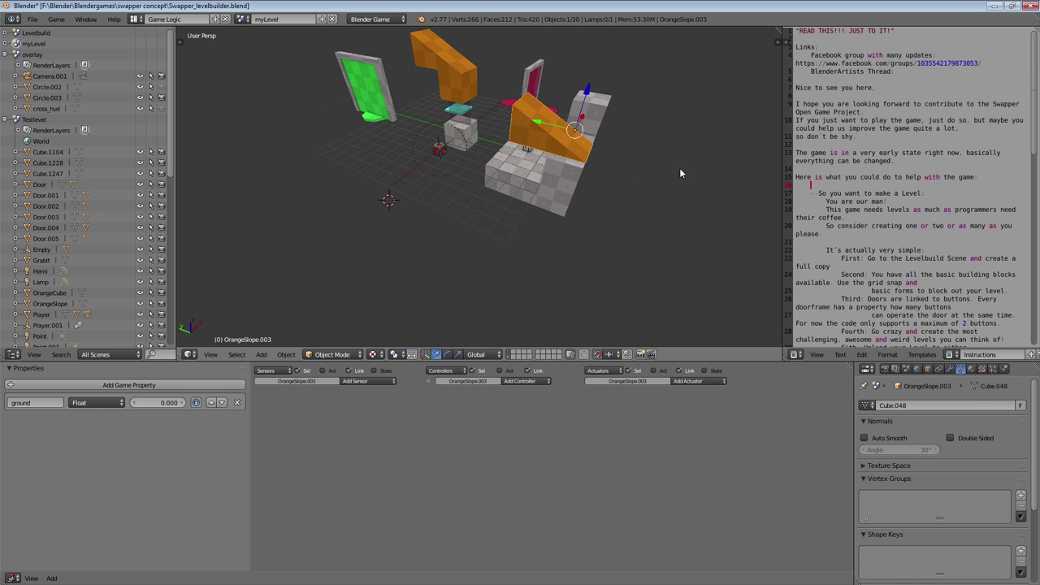
text(90)
right_click(681, 171)
text(rz)
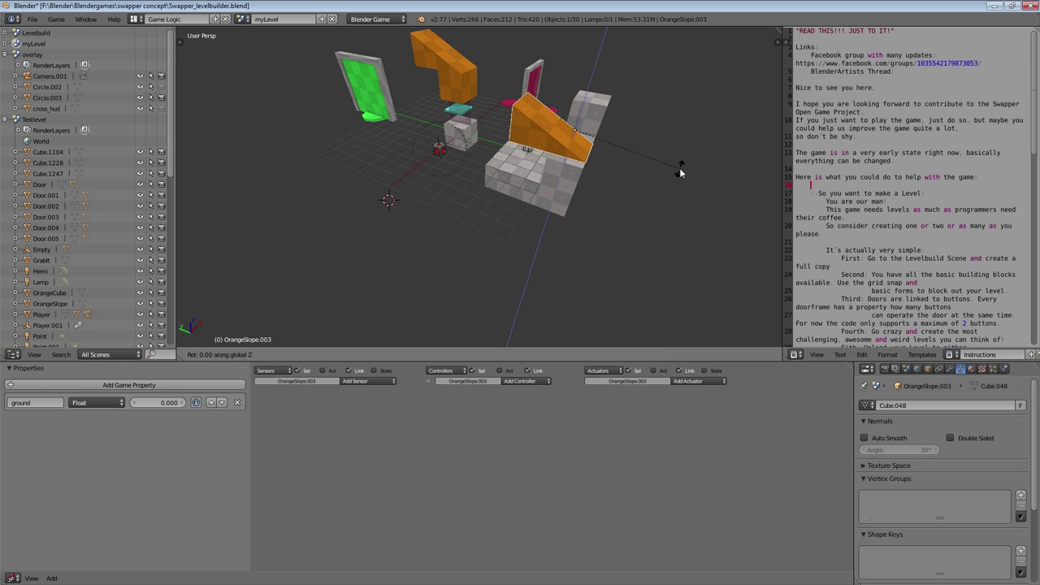
text(90)
click(680, 170)
middle_drag(680, 169, 514, 153)
text(rz180)
click(496, 145)
Move the orange slope in Z and X so it sits on the wall against the top cube.
key(g)
key(z)
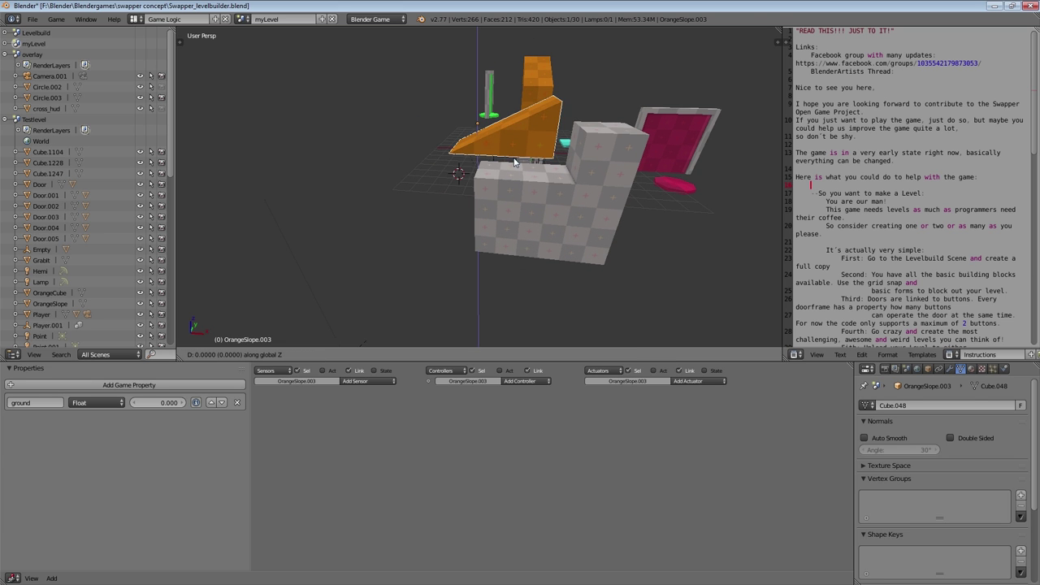
click(554, 180)
key(g)
key(y)
key(x)
click(575, 180)
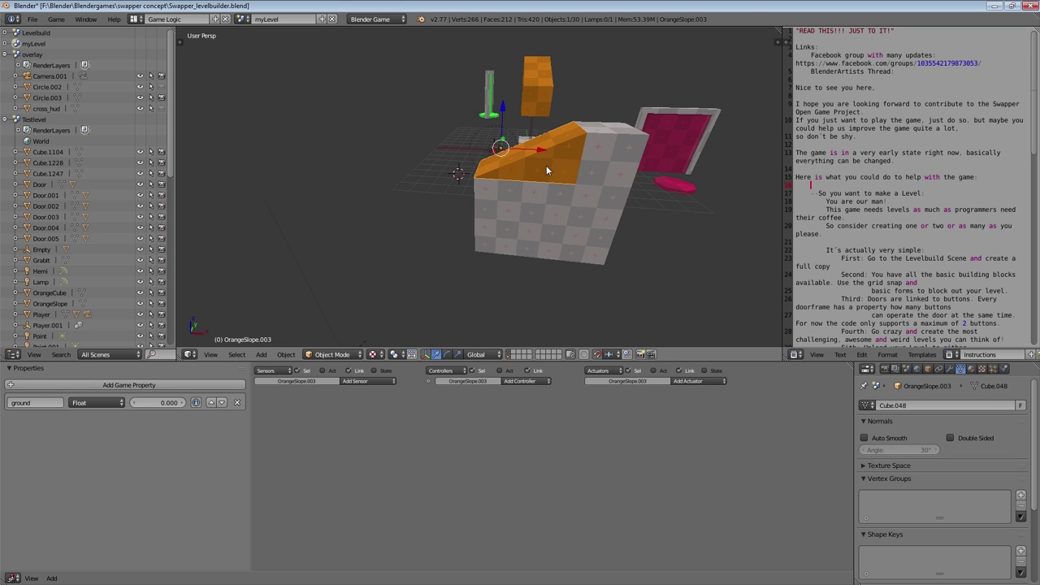
Duplicate a white floor cube and move the copy along X to extend the floor toward the magenta door.
key(a)
middle_drag(546, 165, 493, 199)
right_click(424, 160)
right_click(496, 199)
key(shift+d)
key(x)
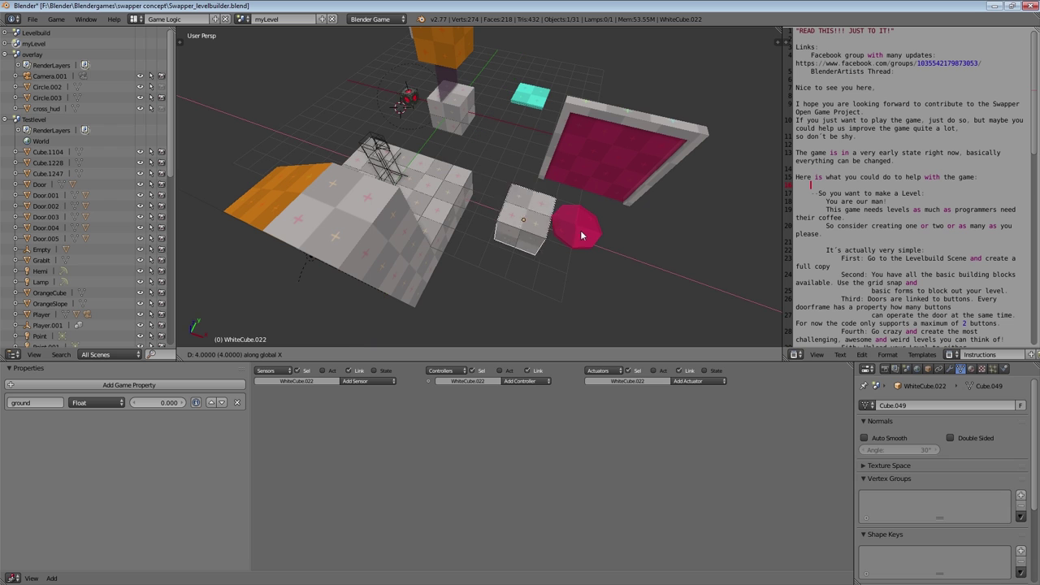
click(509, 216)
Place further duplicates of the white cube in a row along X beneath the magenta door and its pad.
key(shift+d)
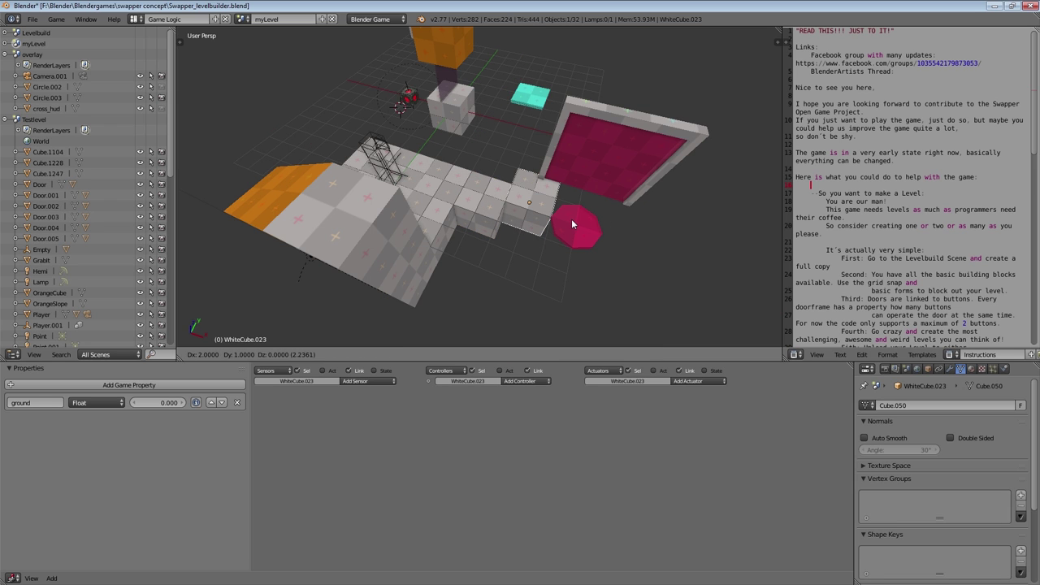
click(618, 236)
key(shift+d)
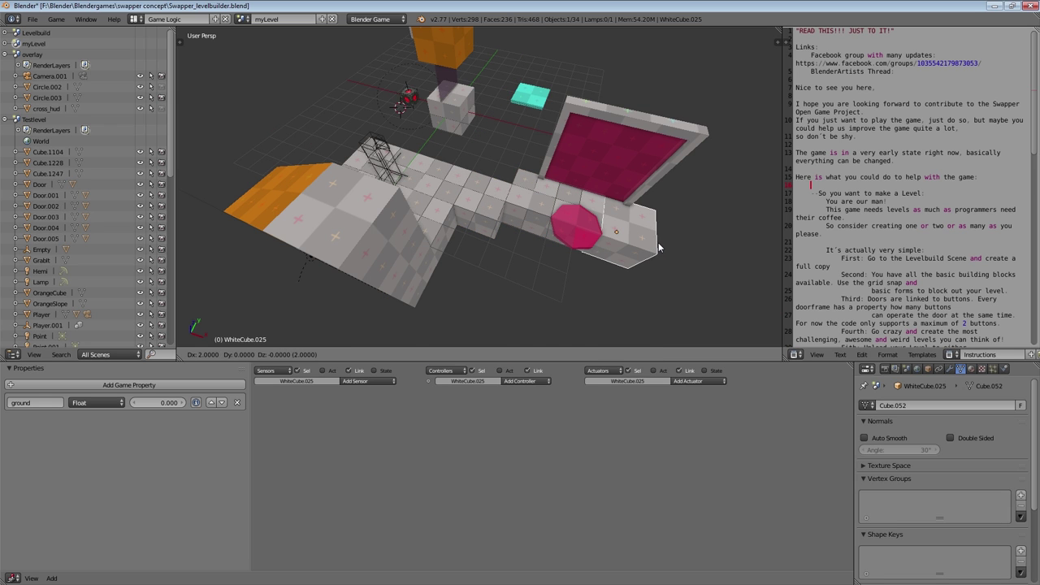
click(657, 244)
Shift the three end cubes along Y by -1 and duplicate that row twice to form a platform under the magenta door.
shift+right_click(559, 201)
shift+right_click(521, 232)
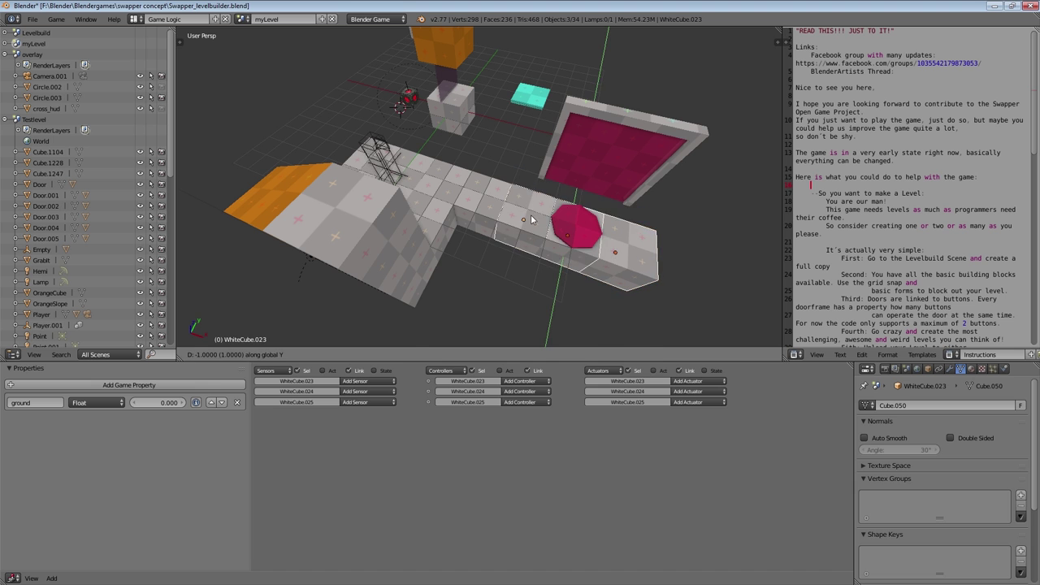
middle_drag(522, 231, 318, 84)
key(shift+d)
click(506, 226)
key(shift+d)
click(390, 91)
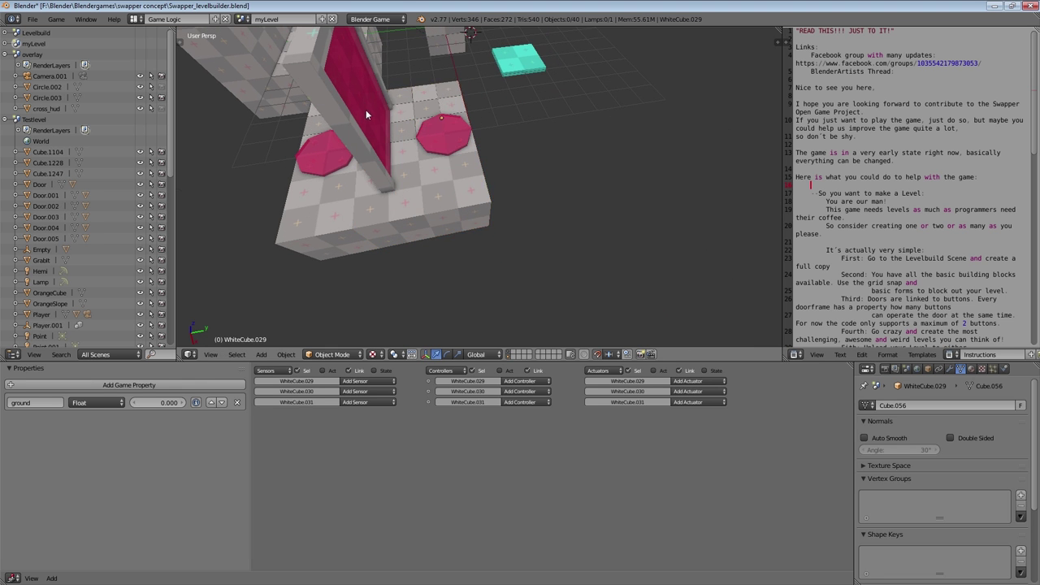
Compare the Buttons property and logic bricks of the magenta door with those of the green door.
middle_drag(366, 112, 457, 151)
right_click(443, 118)
scroll(447, 187, down, 5)
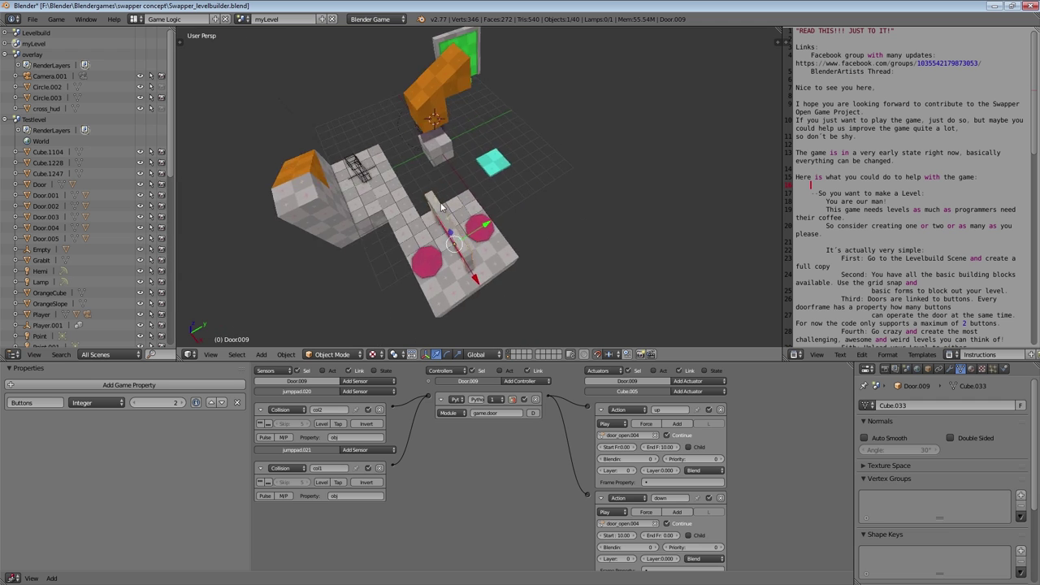
middle_drag(441, 202, 533, 118)
right_click(609, 135)
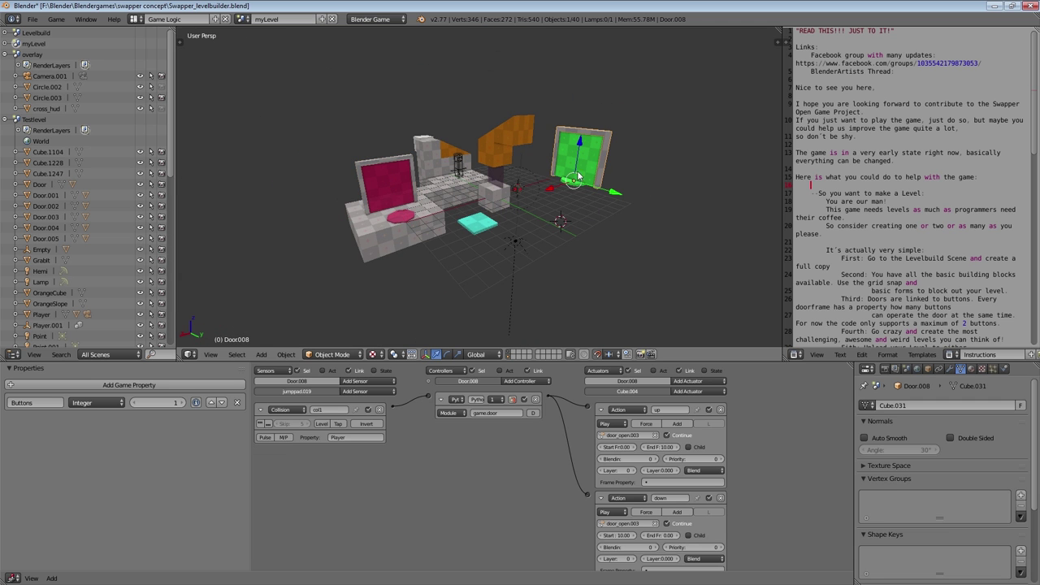
right_click(572, 183)
middle_drag(572, 186, 622, 133)
right_click(600, 122)
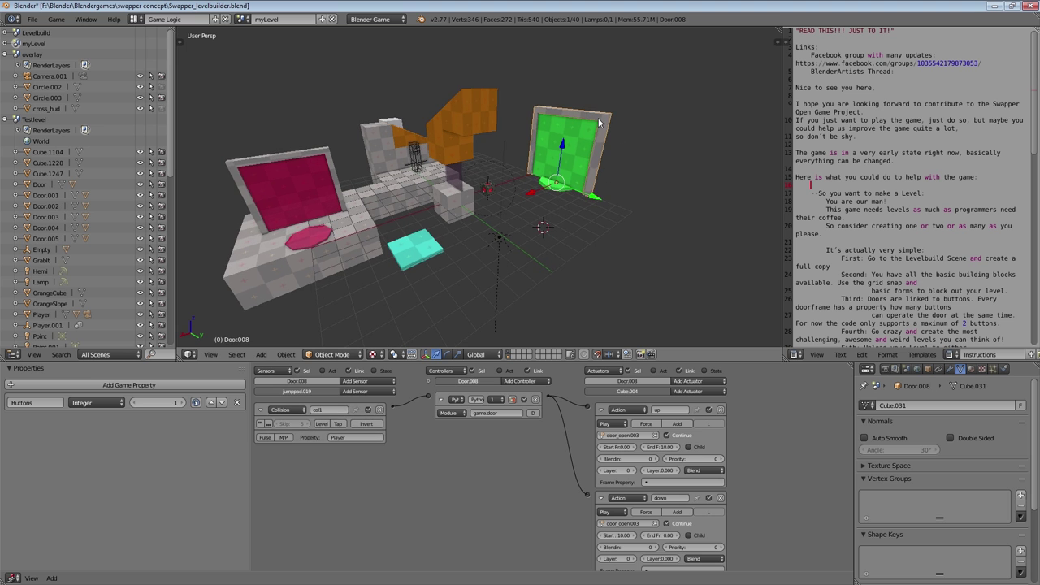
middle_drag(412, 241, 505, 229)
right_click(490, 182)
scroll(490, 182, up, 3)
middle_drag(490, 182, 558, 134)
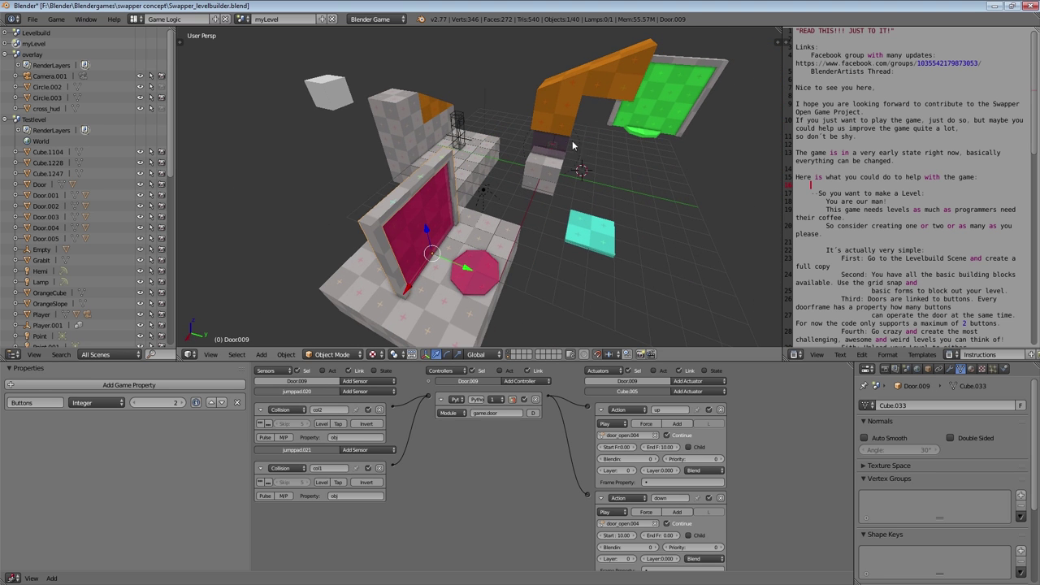
Move the swap cube onto the floor near the player and place a duplicate beside it.
right_click(504, 142)
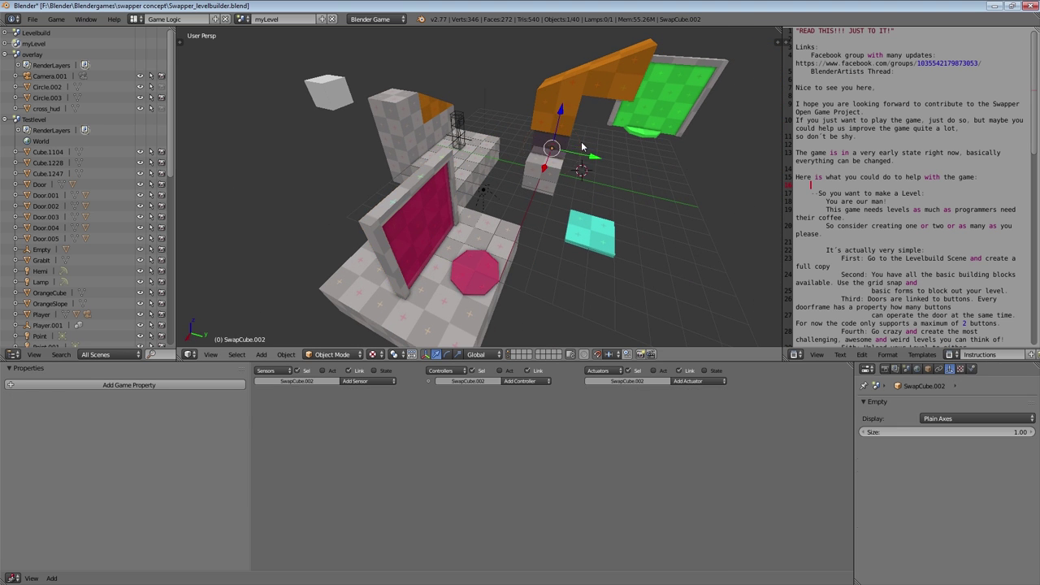
key(g)
key(z)
click(498, 126)
middle_drag(497, 125, 480, 144)
key(shift+d)
click(501, 147)
key(a)
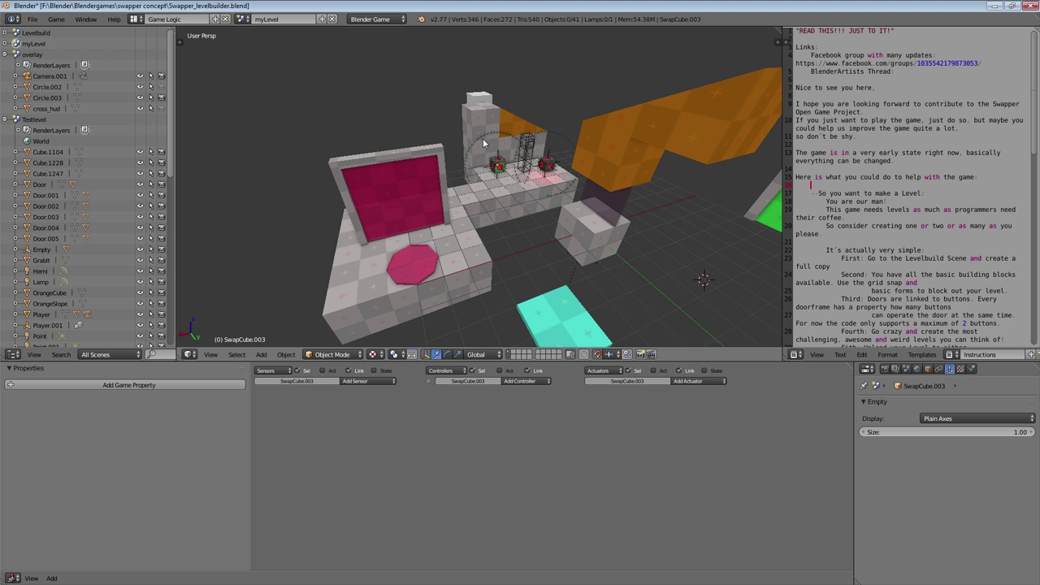
Examine the magenta door frame and its adjacent jump pad, including how their logic bricks are linked.
middle_drag(299, 227, 436, 231)
right_click(365, 217)
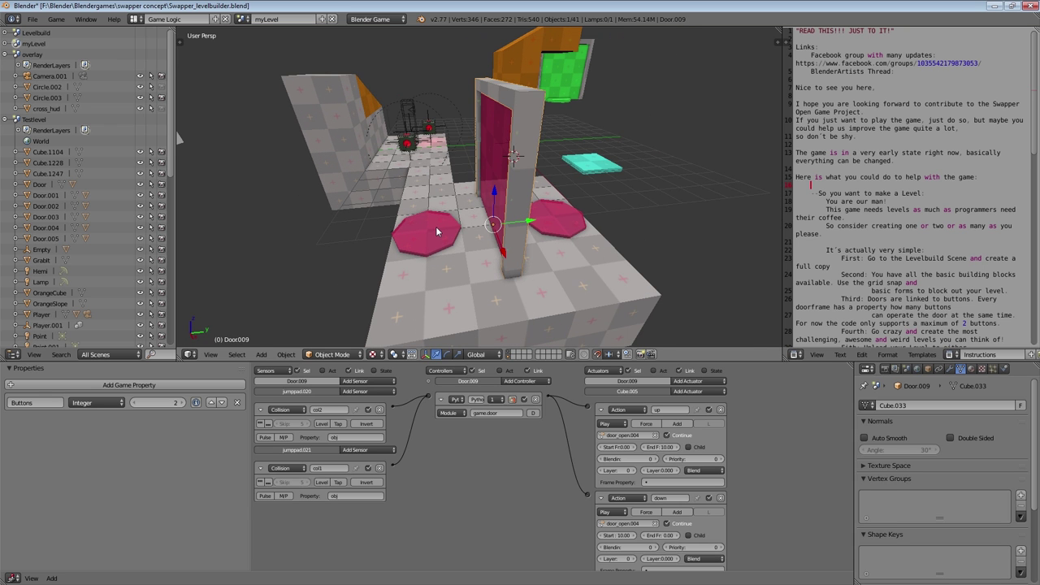
right_click(437, 229)
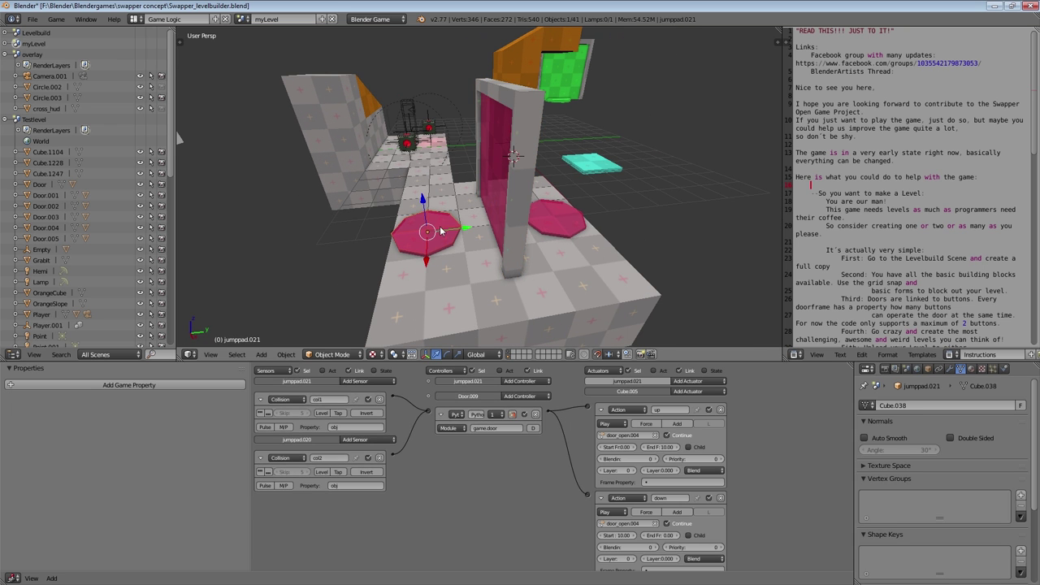
right_click(512, 216)
middle_drag(512, 216, 412, 188)
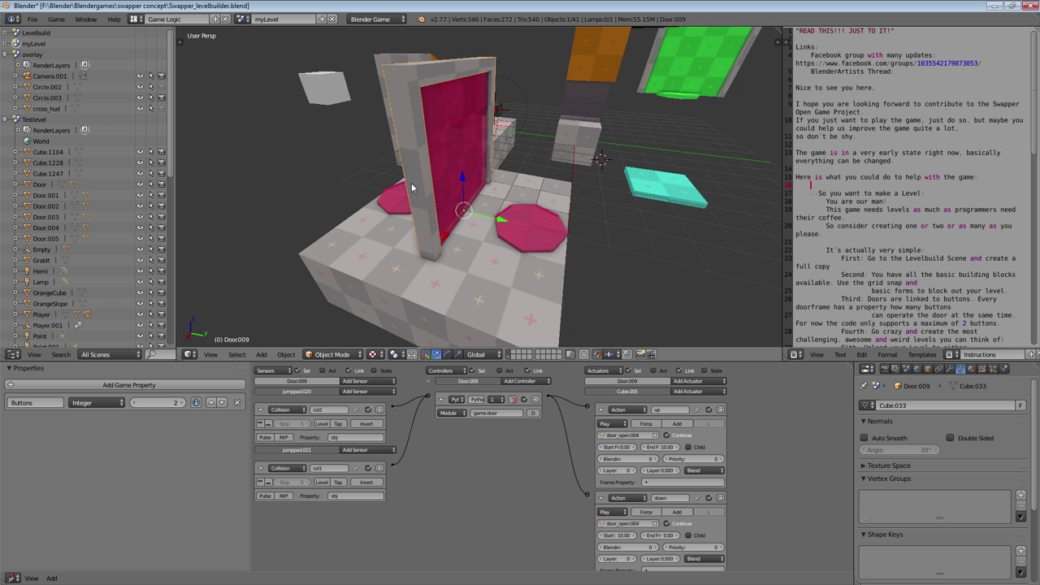
middle_drag(444, 80, 356, 106)
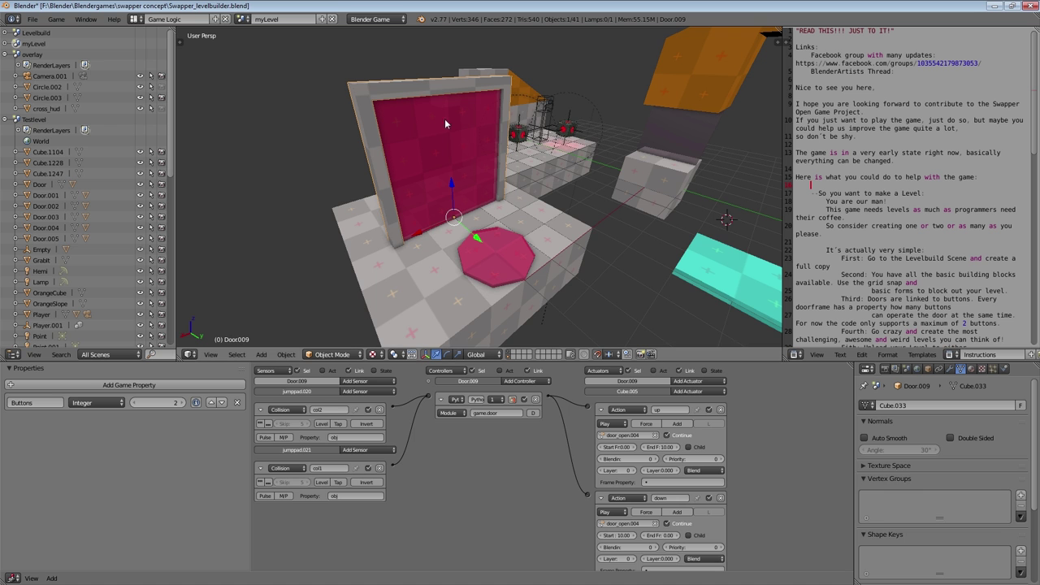
middle_drag(445, 119, 422, 232)
scroll(358, 415, up, 2)
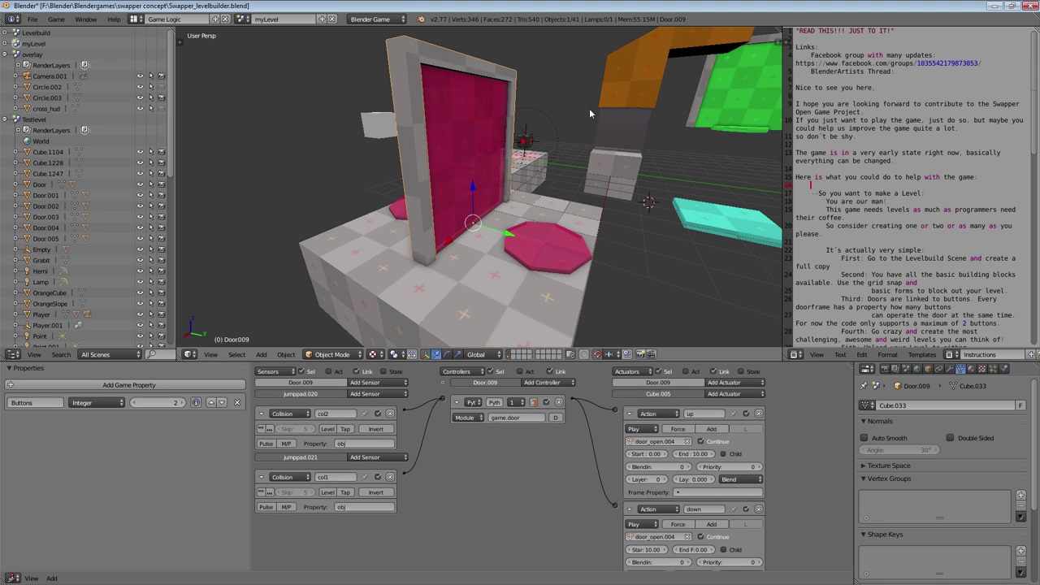
middle_drag(590, 108, 578, 116)
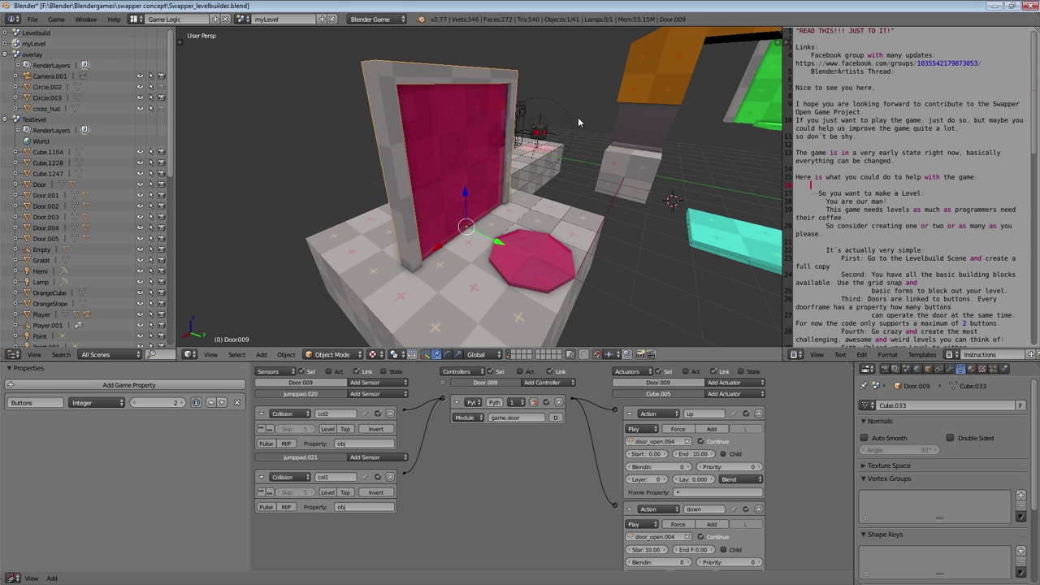
scroll(578, 117, down, 2)
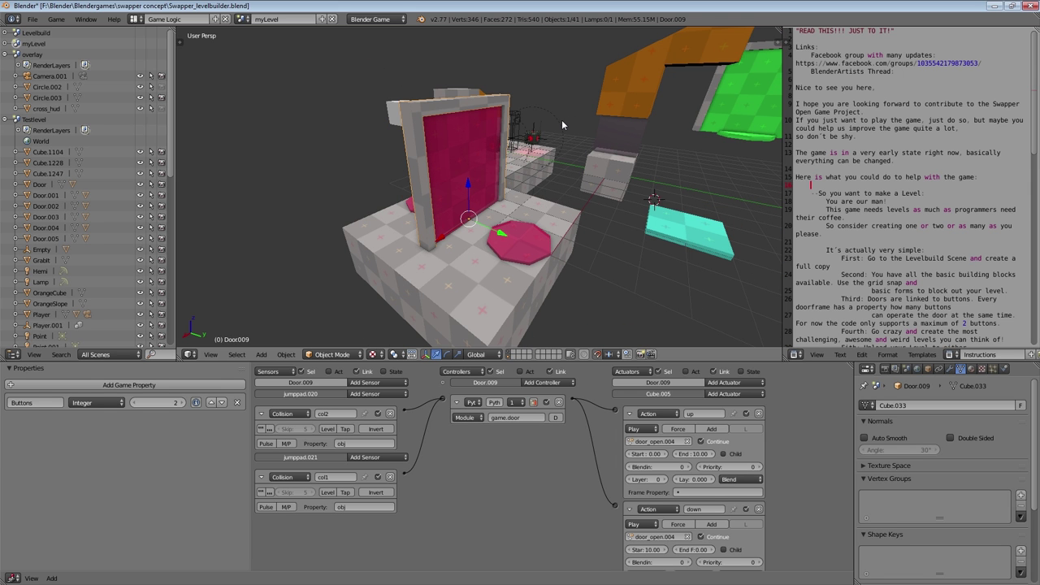
middle_drag(562, 120, 542, 192)
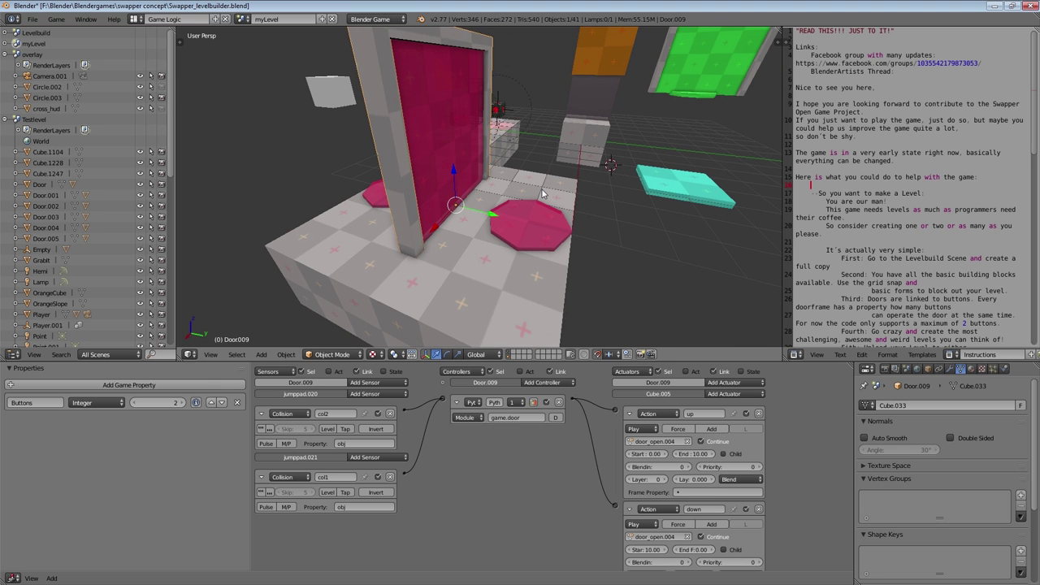
Compare the collision sensors and their Property fields on the two jump pads either side of the magenta door.
right_click(530, 246)
middle_drag(530, 246, 558, 248)
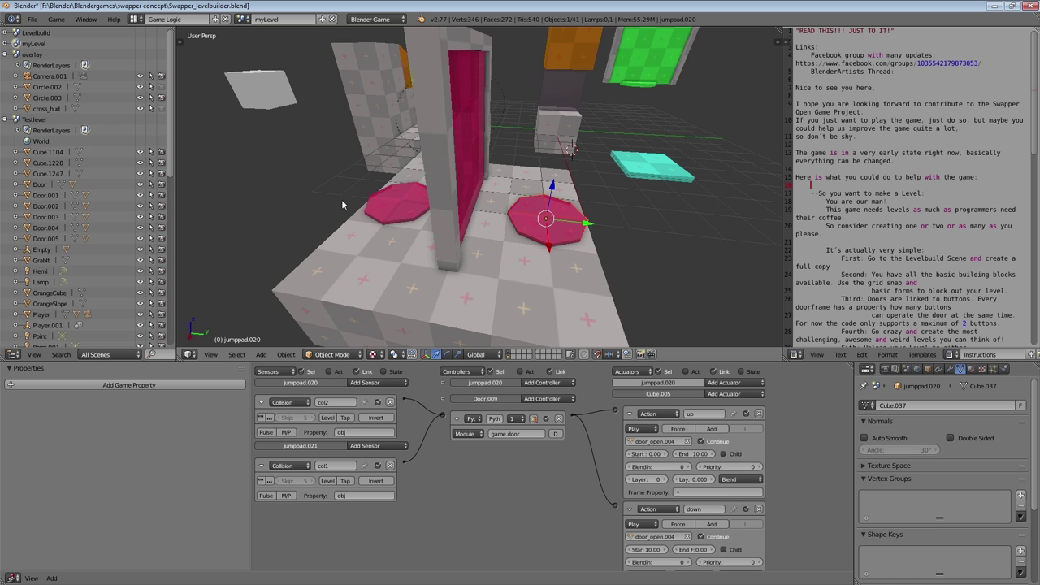
middle_drag(399, 199, 426, 200)
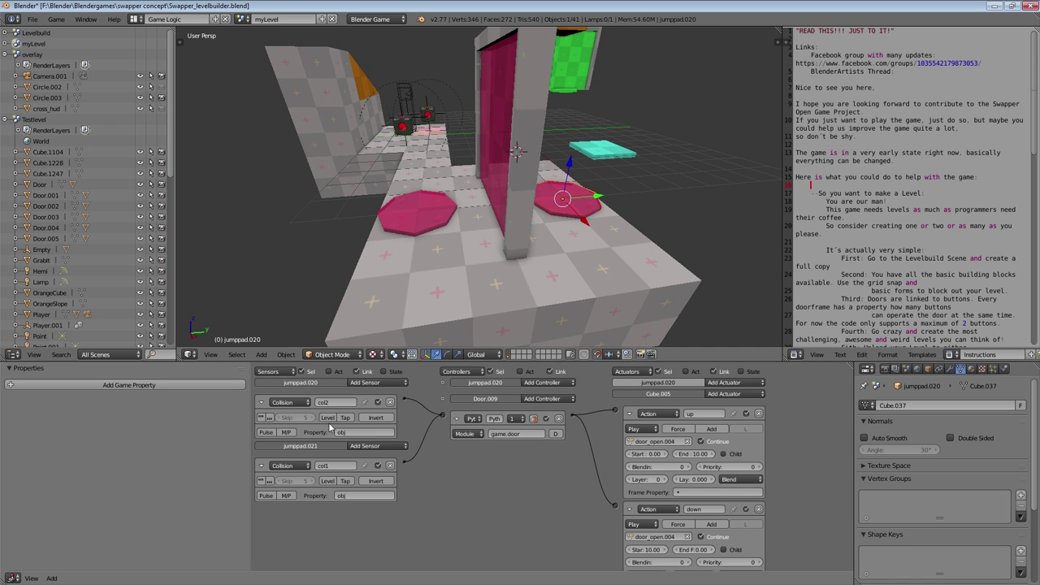
middle_drag(360, 249, 378, 263)
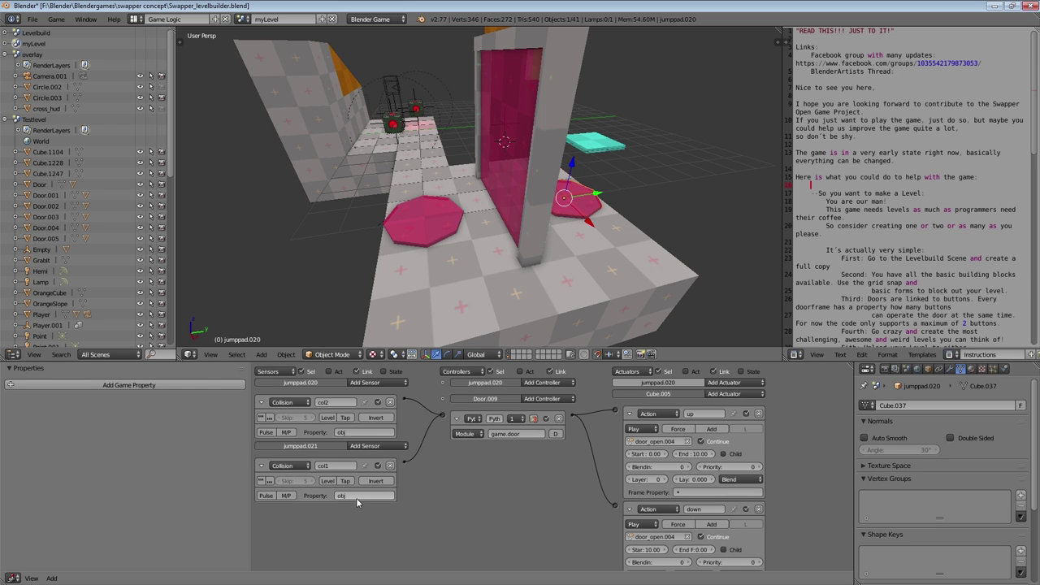
middle_drag(411, 116, 430, 192)
right_click(431, 195)
middle_drag(448, 257, 430, 232)
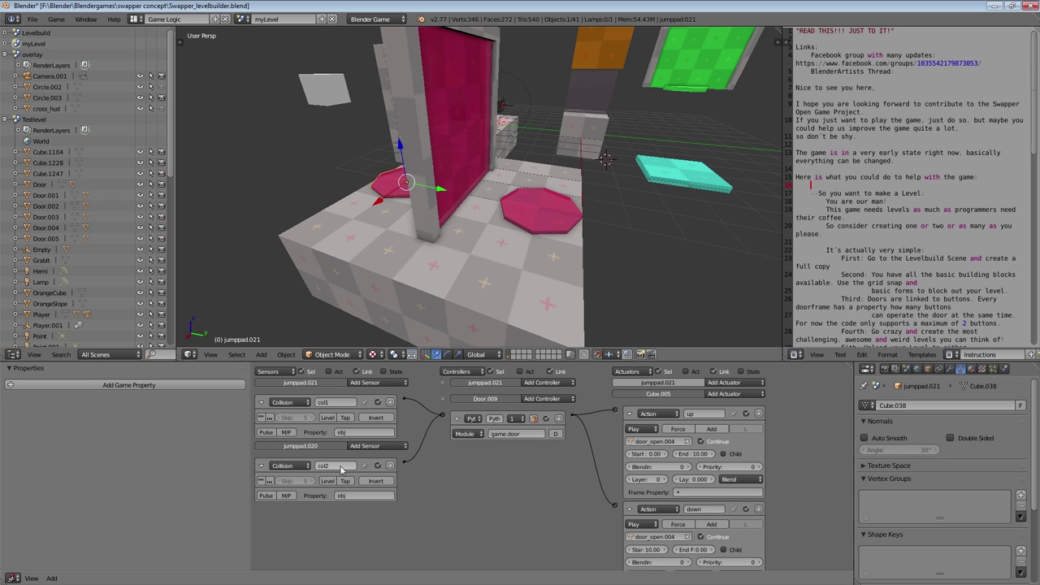
right_click(530, 186)
middle_drag(493, 230, 470, 258)
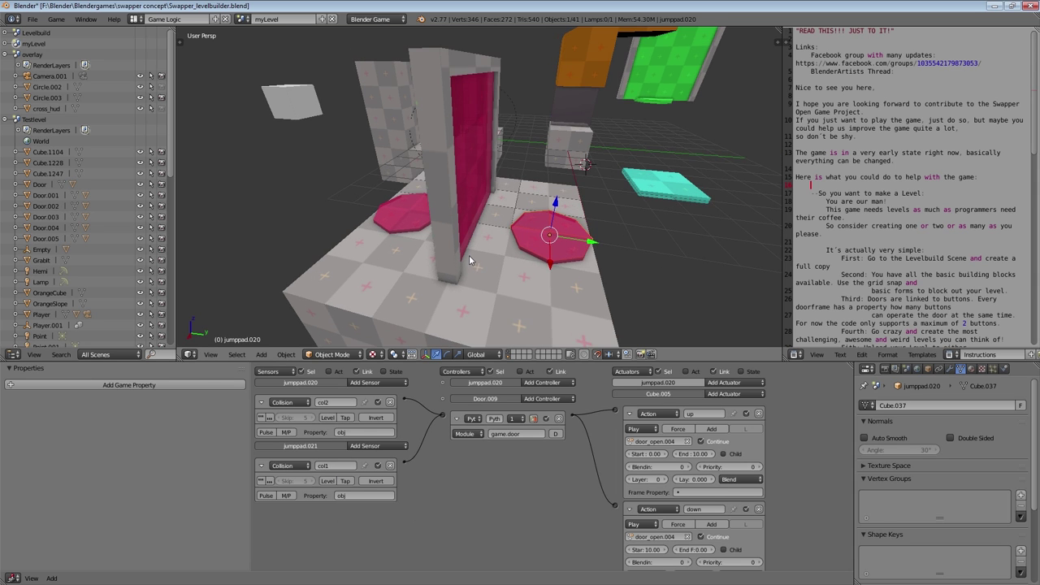
Examine the magenta door frame's Python controller and the up and down action actuators linked to it.
right_click(449, 209)
middle_drag(485, 130, 457, 122)
scroll(441, 169, down, 2)
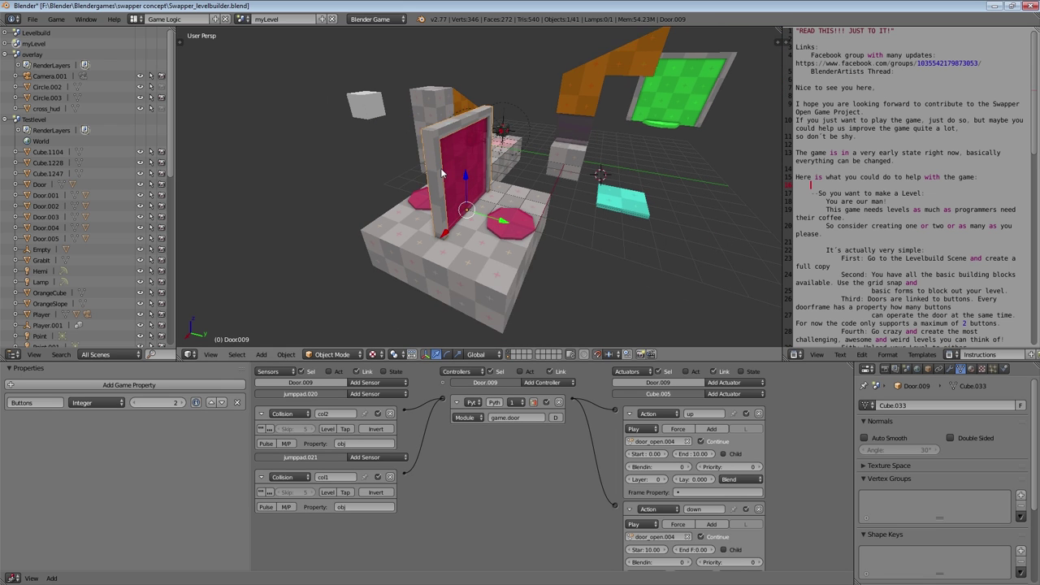
scroll(437, 172, up, 1)
scroll(371, 284, up, 2)
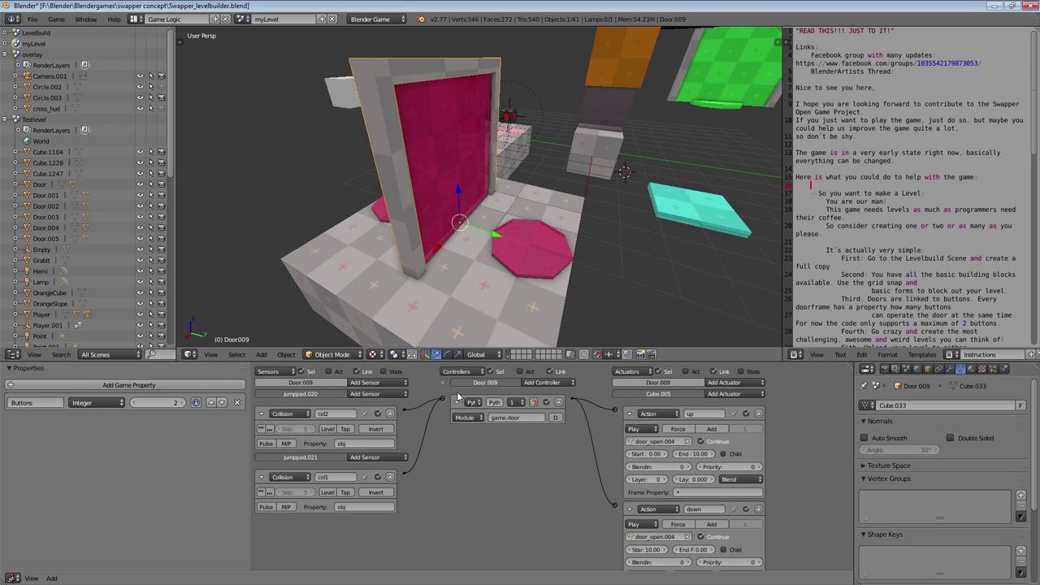
scroll(602, 484, down, 2)
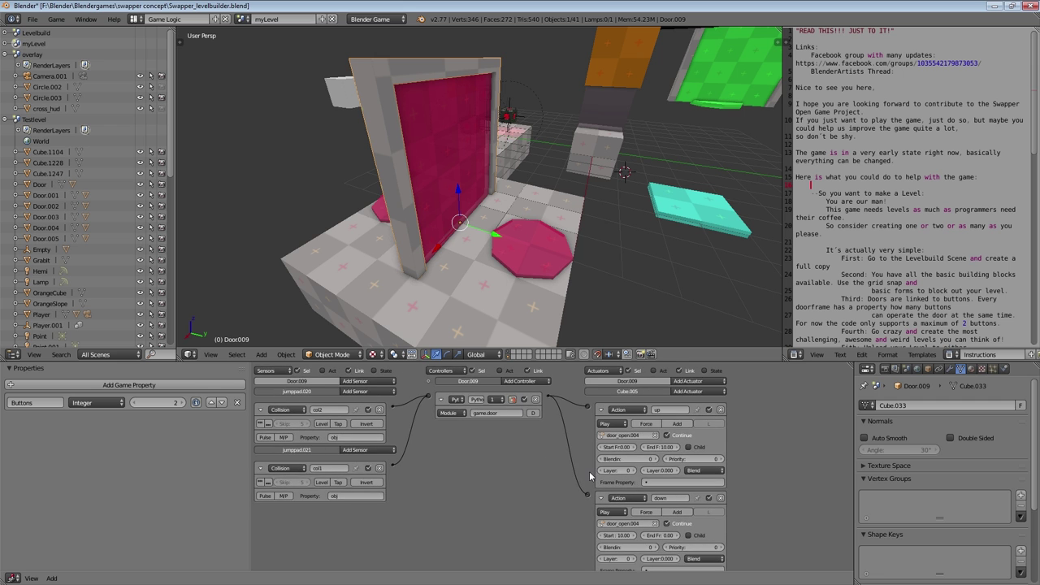
scroll(506, 434, down, 2)
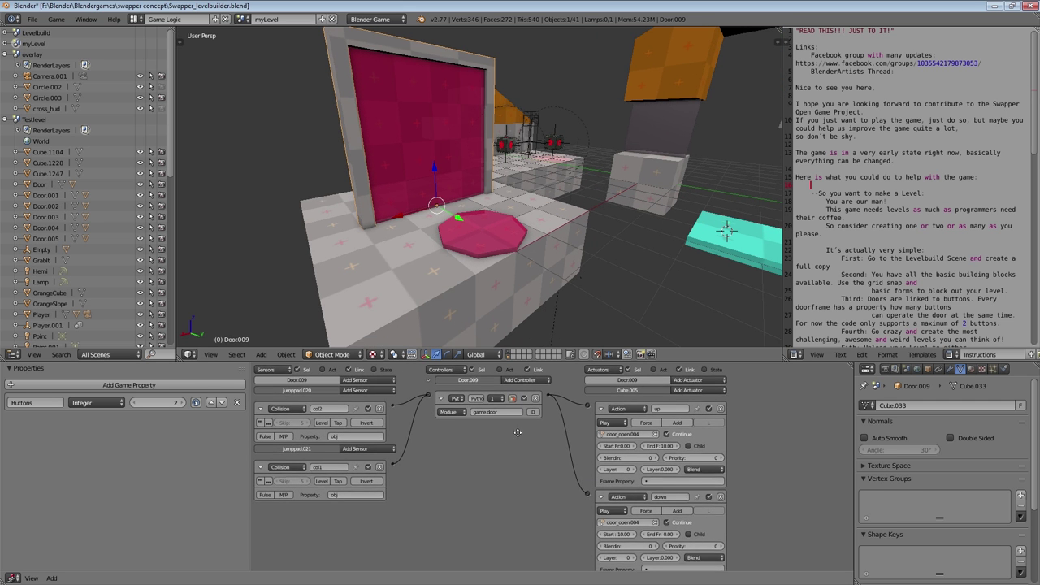
right_click(405, 120)
key(g)
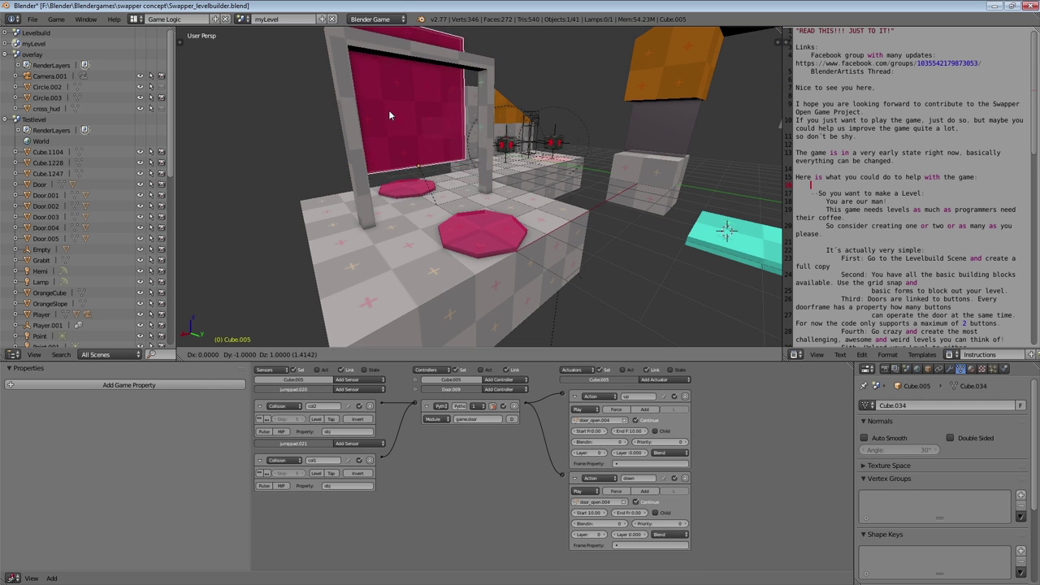
right_click(429, 91)
right_click(362, 152)
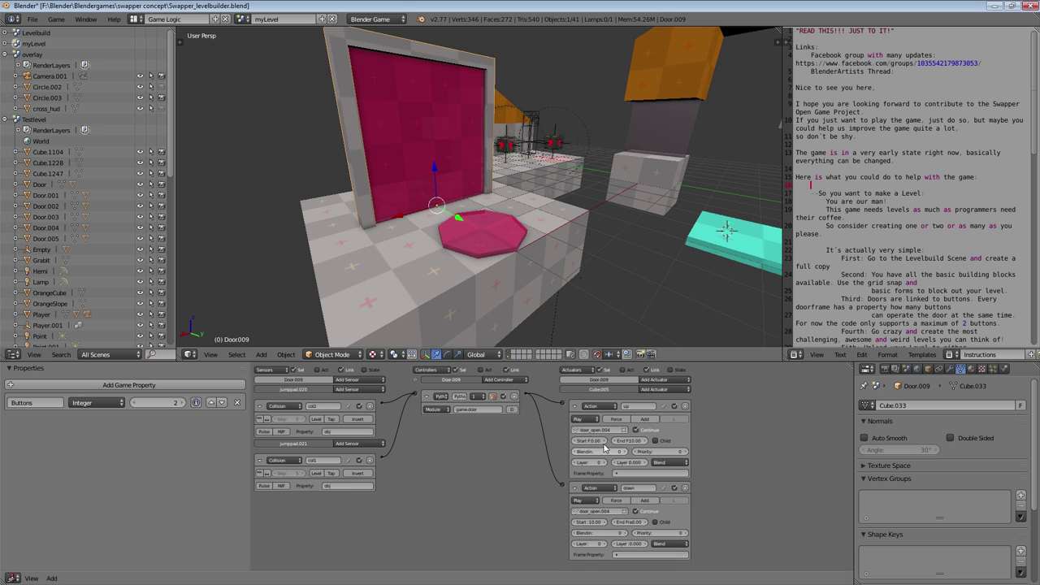
right_click(421, 117)
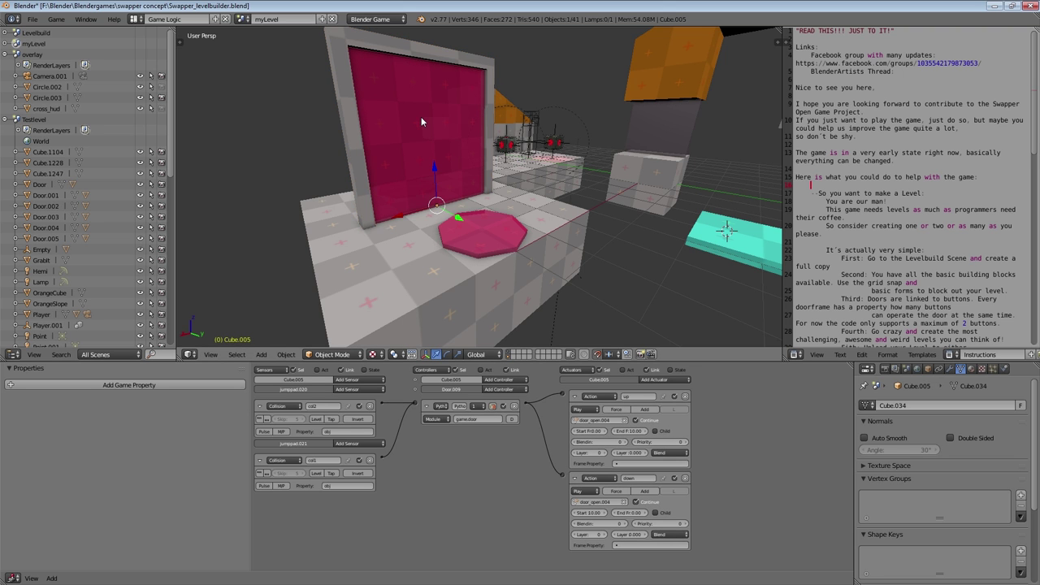
key(g)
key(z)
right_click(404, 284)
Review both jump pads and set the magenta door frame's Buttons game property to 1.
middle_drag(403, 284, 478, 284)
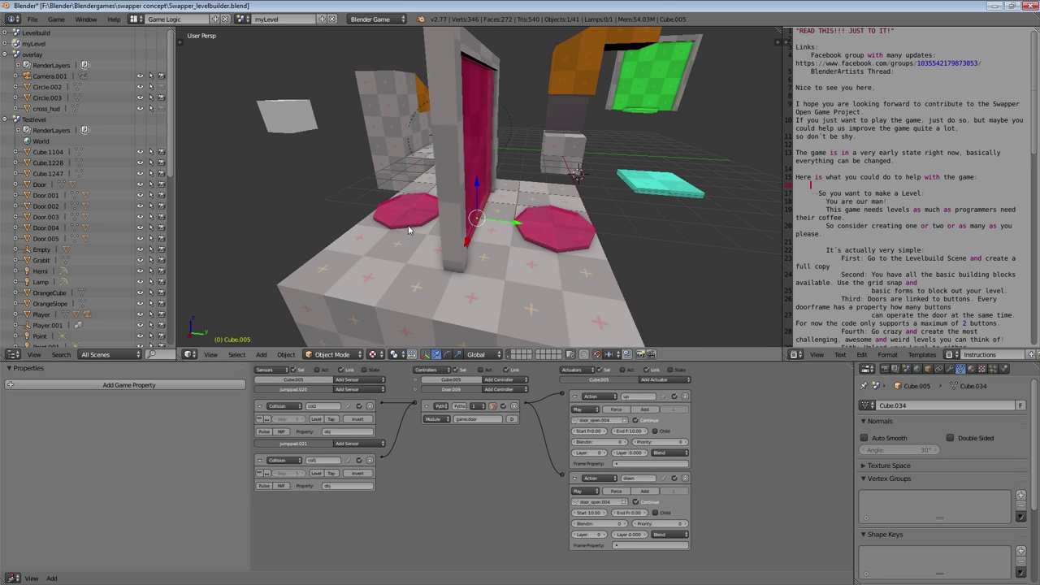
right_click(401, 213)
middle_drag(407, 265, 437, 237)
right_click(487, 239)
right_click(417, 226)
right_click(477, 232)
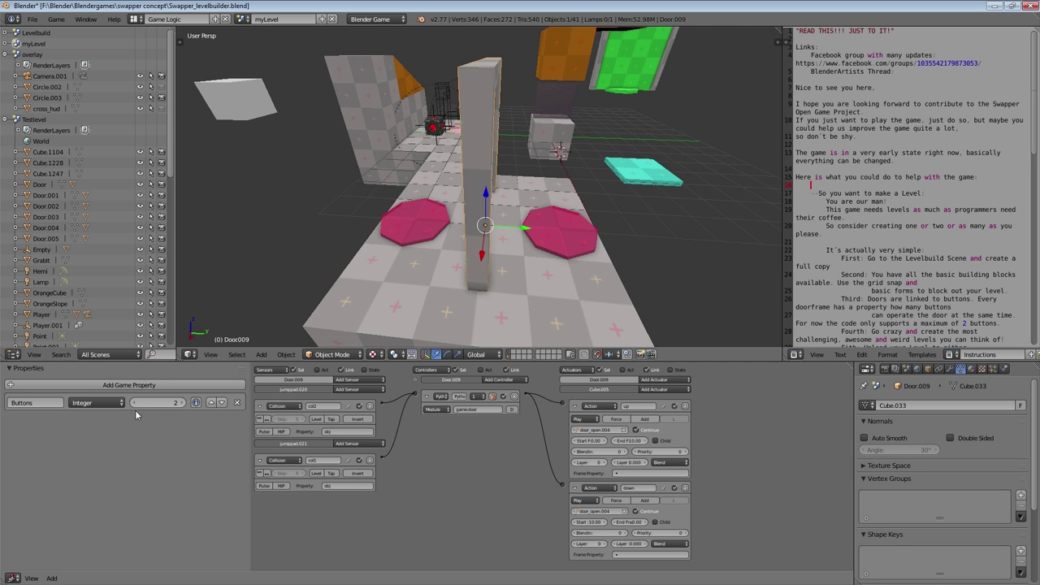
mouse_move(457, 200)
middle_down()
mouse_move(437, 184)
mouse_move(414, 194)
mouse_move(453, 190)
middle_up()
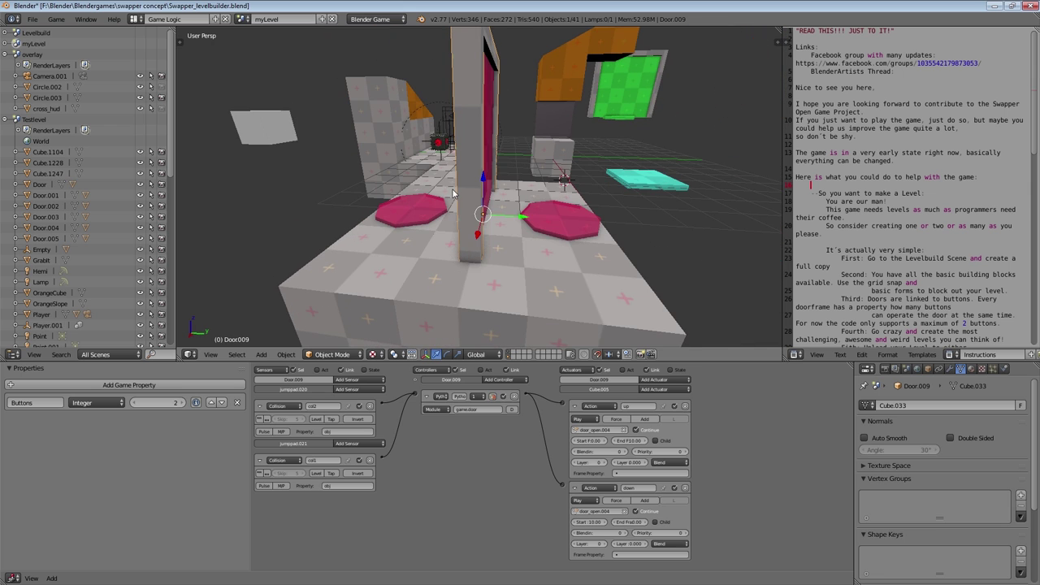
click(135, 402)
mouse_move(370, 291)
middle_down()
mouse_move(390, 285)
mouse_move(370, 292)
middle_up()
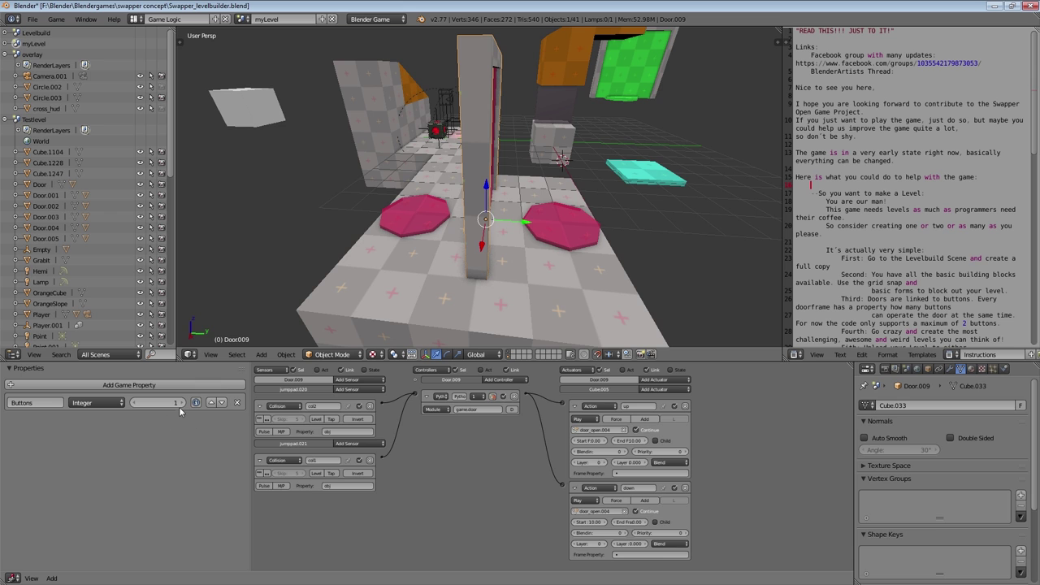
Unlink the col2 jump pad sensor from the magenta door frame's Python controller, and check the logic of the door frame and jump pads.
scroll(337, 439, up, 1)
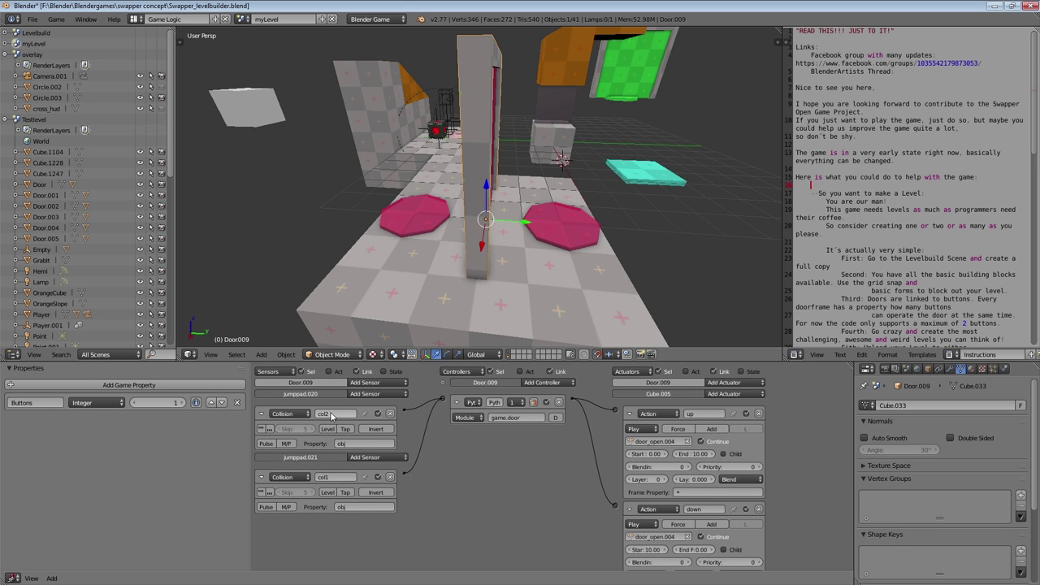
ctrl+drag(426, 396, 410, 426)
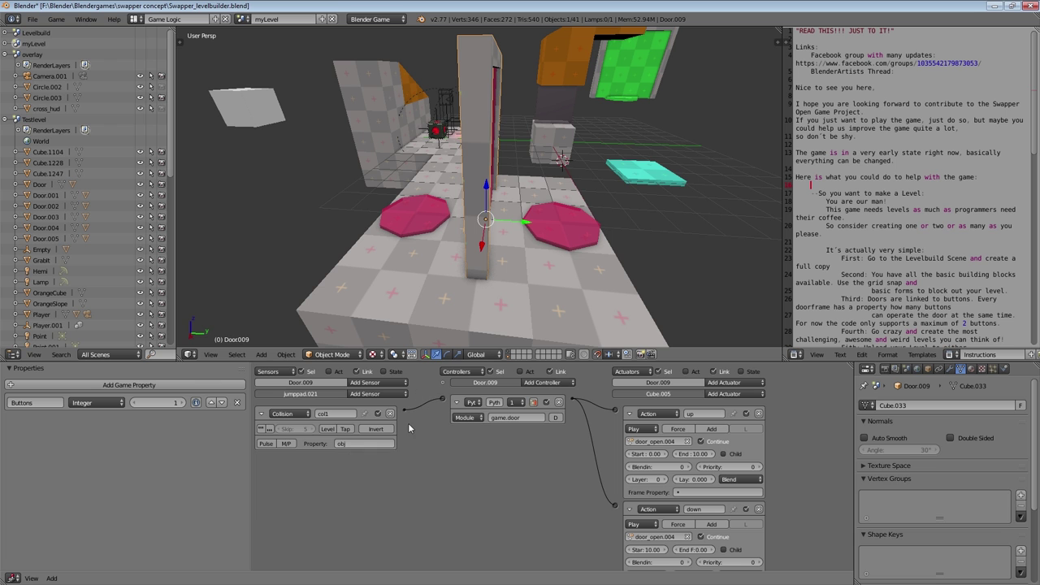
middle_drag(471, 231, 588, 228)
right_click(547, 235)
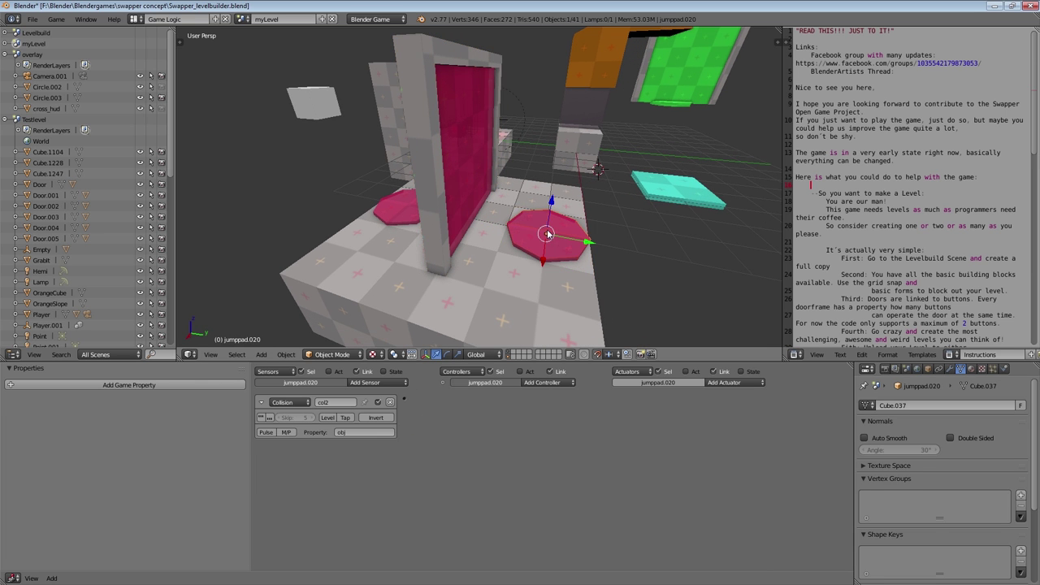
middle_drag(407, 327, 504, 131)
right_click(398, 245)
scroll(438, 173, down, 4)
middle_drag(546, 204, 459, 226)
right_click(420, 225)
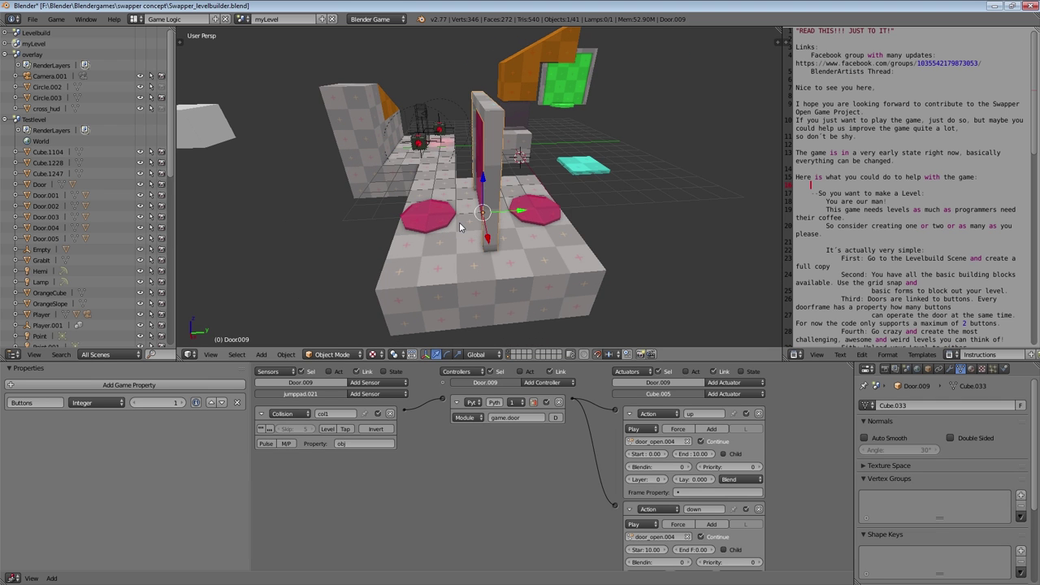
middle_drag(459, 221, 468, 235)
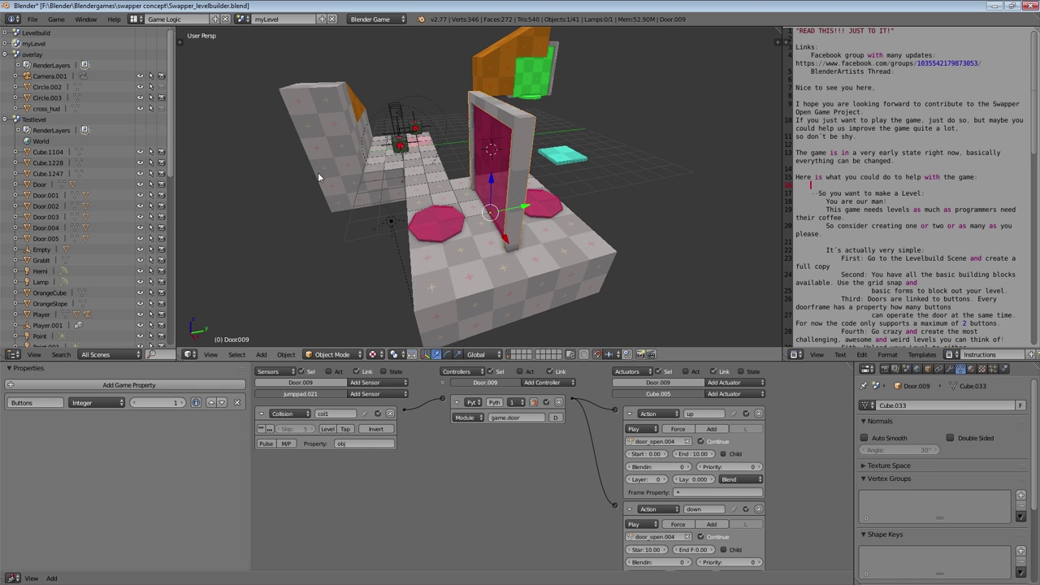
Examine the swap cube up close and the cyan jump pad's collision sensor, Python controller and game properties.
middle_drag(319, 174, 388, 253)
right_click(443, 208)
key(KP_Decimal)
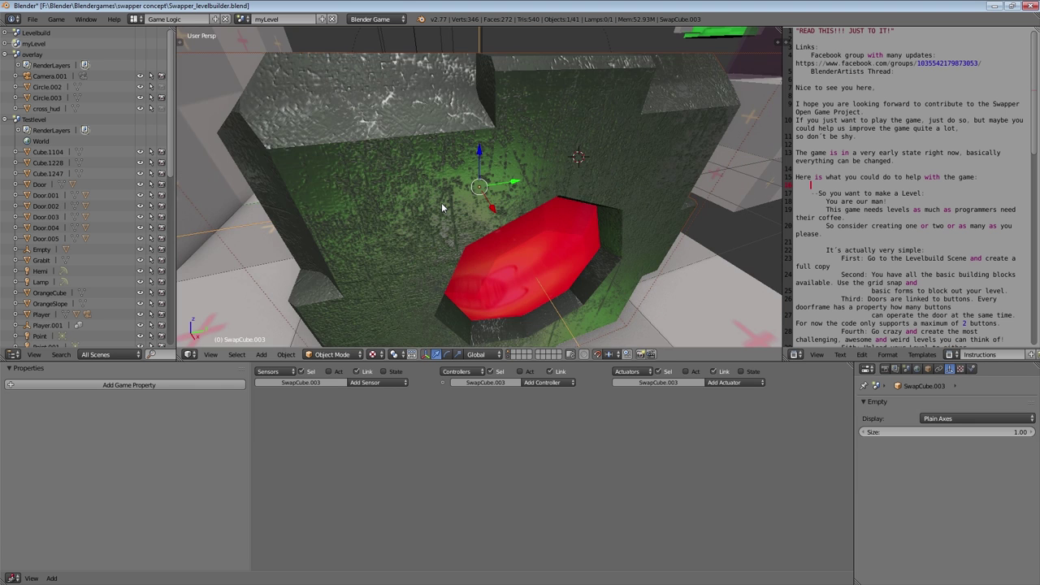
scroll(444, 208, down, 13)
scroll(498, 202, down, 5)
middle_drag(495, 203, 411, 244)
right_click(490, 257)
scroll(367, 281, up, 2)
scroll(371, 455, up, 2)
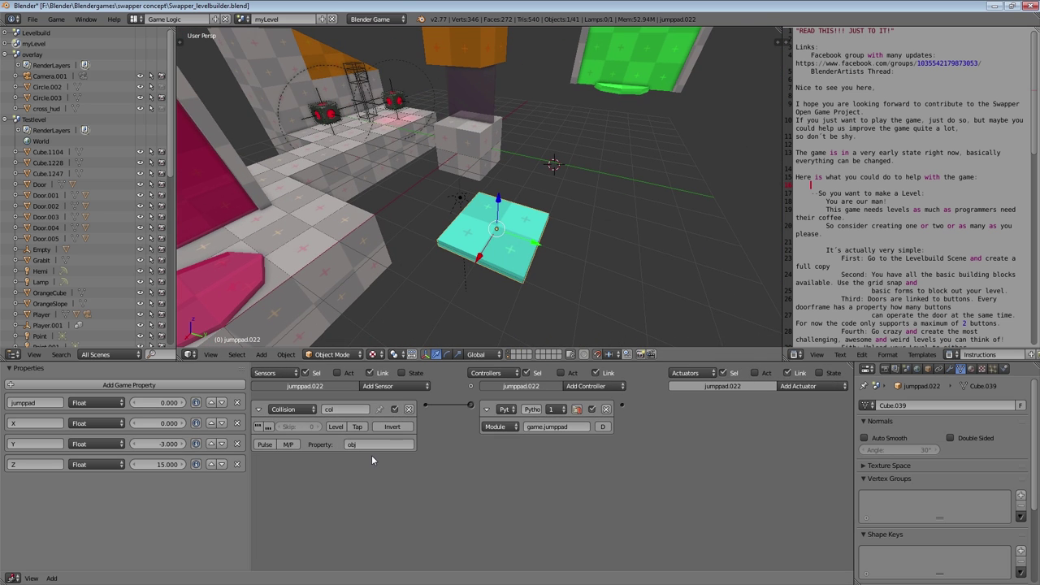
middle_drag(479, 252, 487, 217)
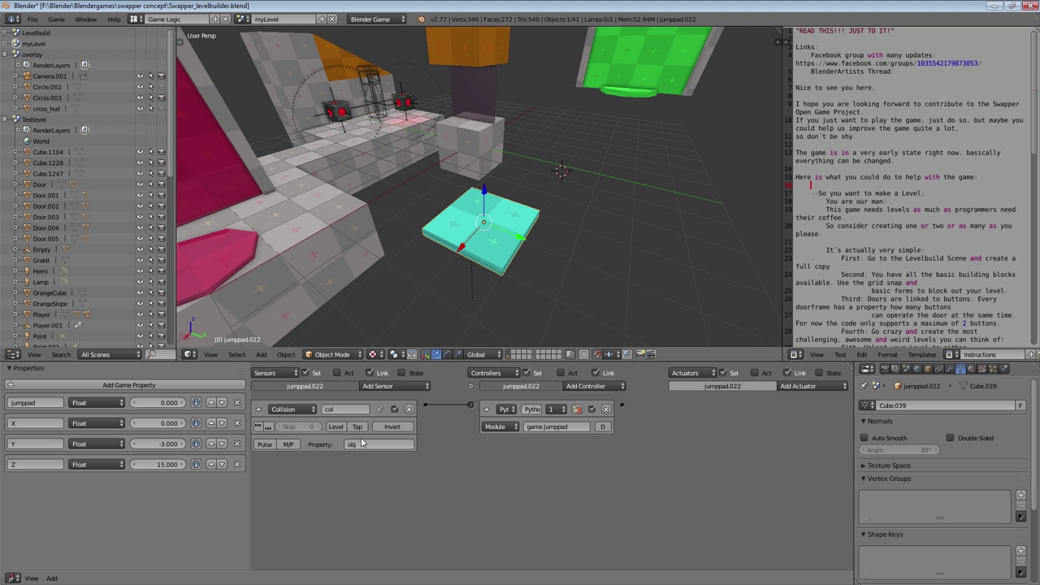
mouse_move(362, 441)
middle_down()
mouse_move(356, 450)
mouse_move(380, 449)
mouse_move(369, 453)
middle_up()
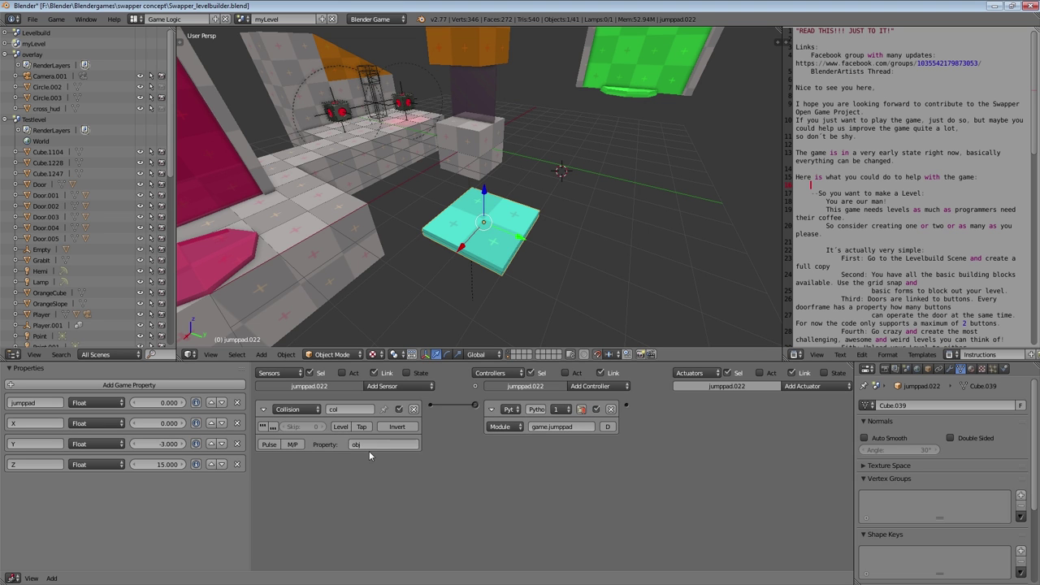
Move the swap cube from the white floor to just above the cyan jump pad.
middle_drag(422, 203, 442, 176)
right_click(329, 104)
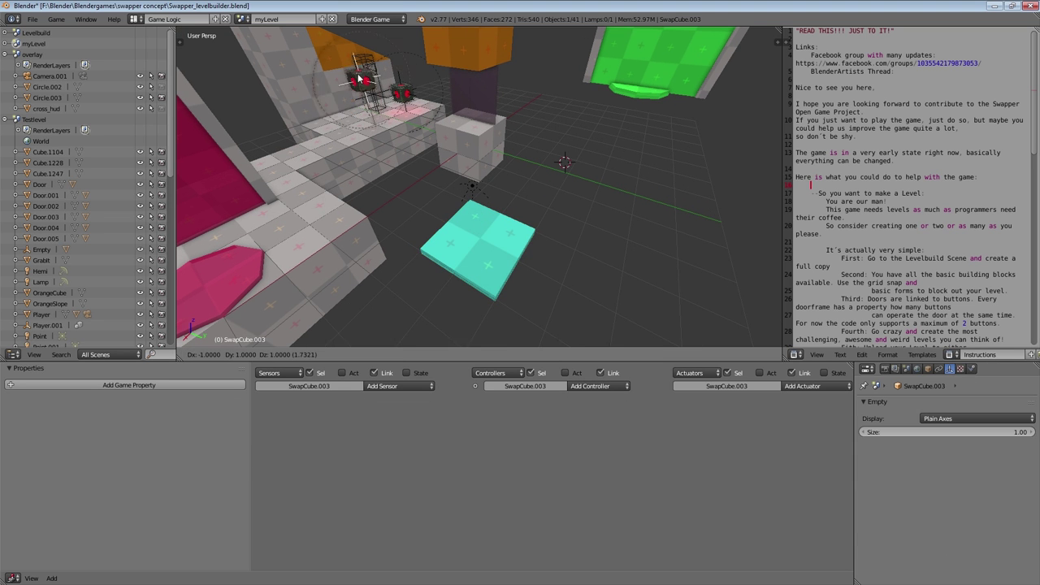
middle_drag(337, 118, 312, 250)
key(g)
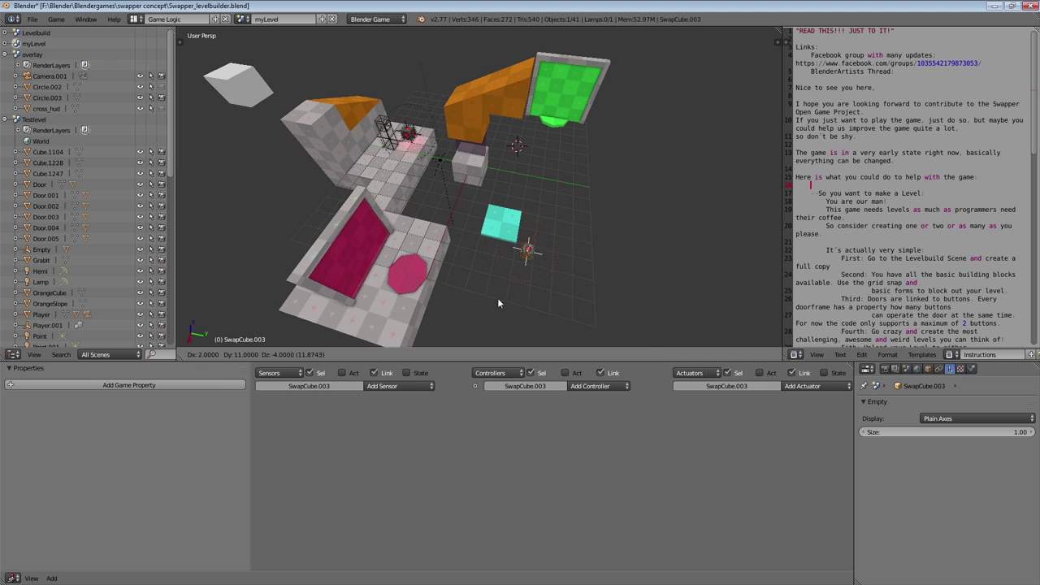
click(491, 282)
middle_drag(491, 282, 367, 212)
key(g)
click(358, 166)
Run the game to test the swap cube on the cyan jump pad, and end the test.
middle_drag(358, 167, 492, 245)
key(KP_Decimal)
scroll(494, 244, down, 2)
key(p)
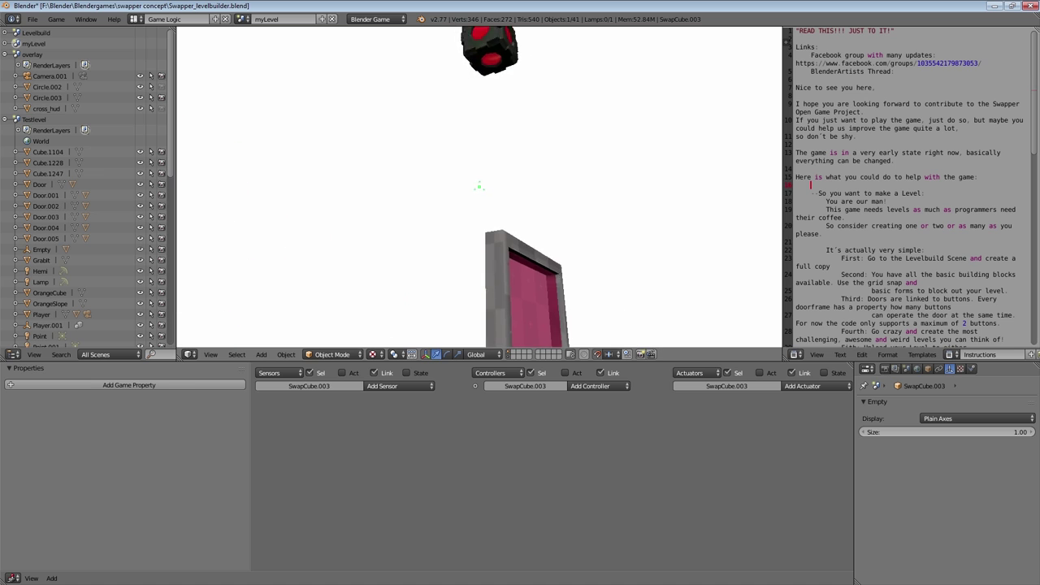
key(Escape)
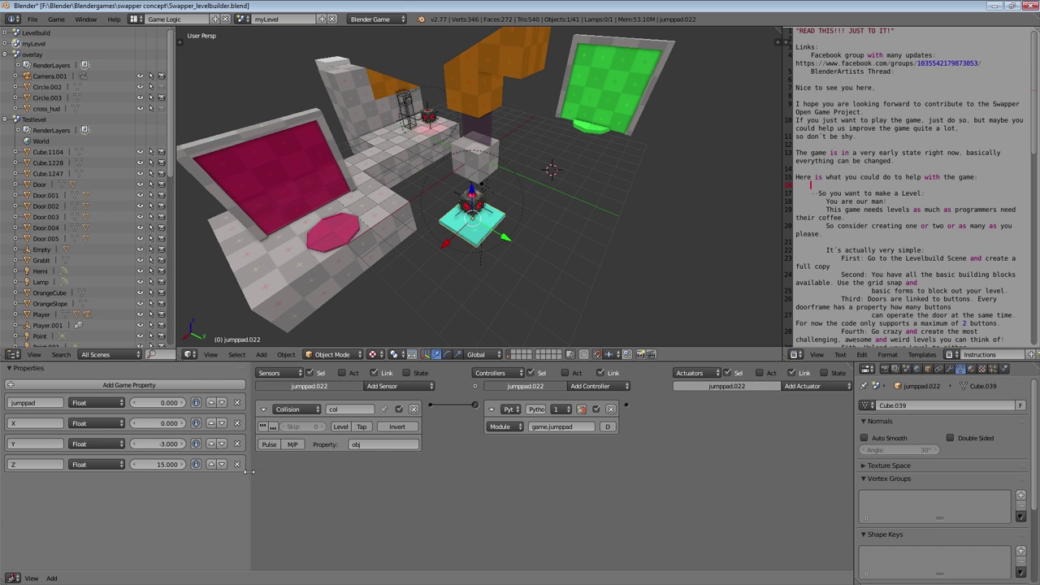
Widen the game properties area and examine the cyan jump pad's jumppad, X, Y and Z properties.
drag(250, 471, 303, 486)
click(13, 424)
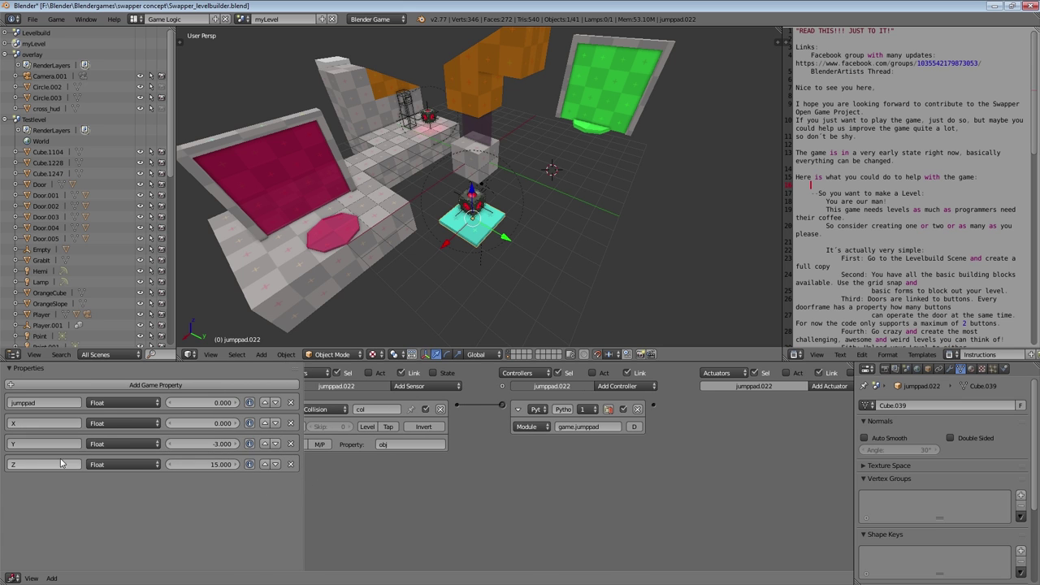
key(KP_Decimal)
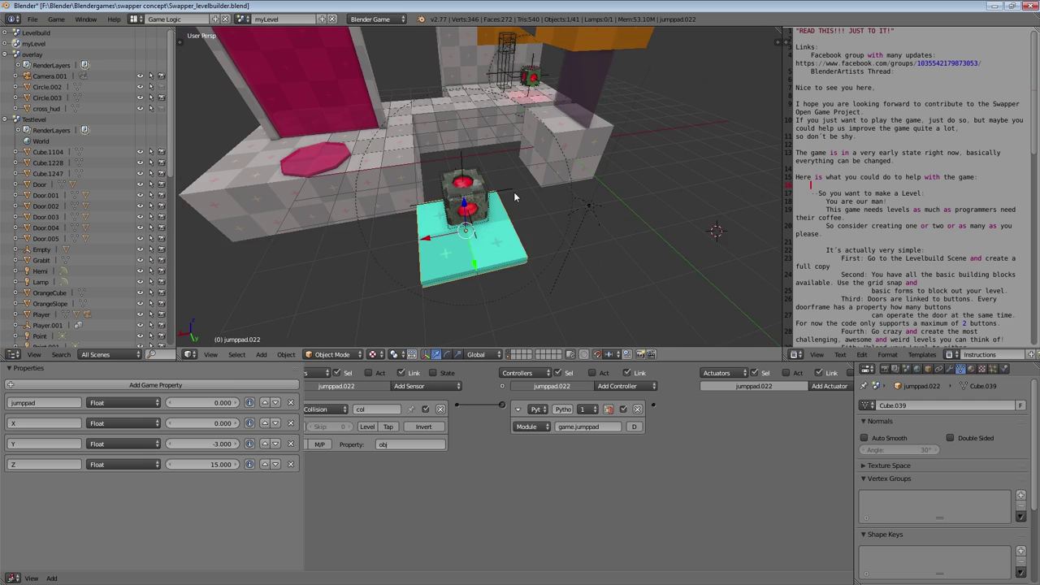
middle_drag(514, 192, 498, 225)
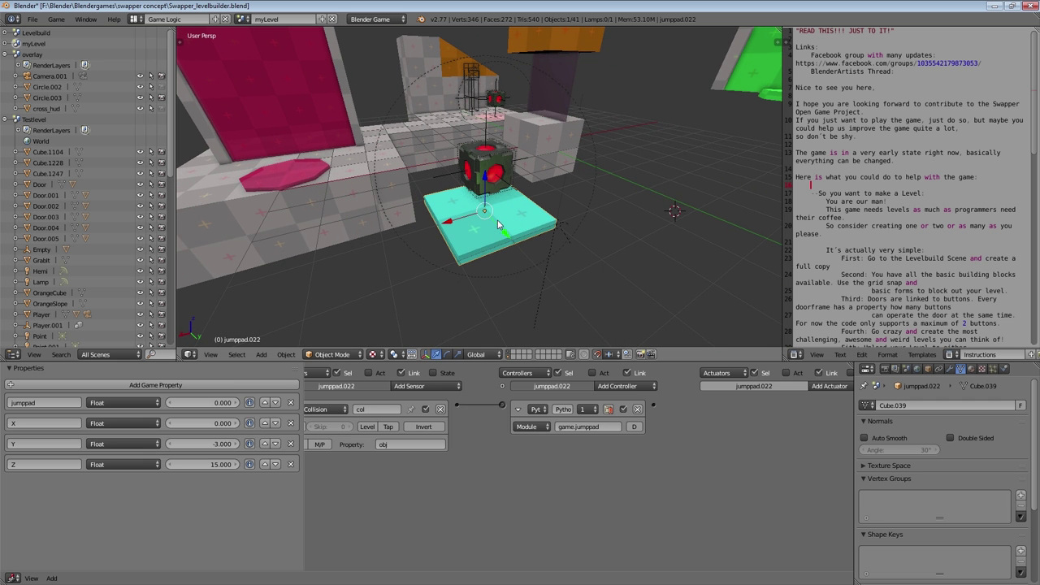
scroll(490, 453, down, 2)
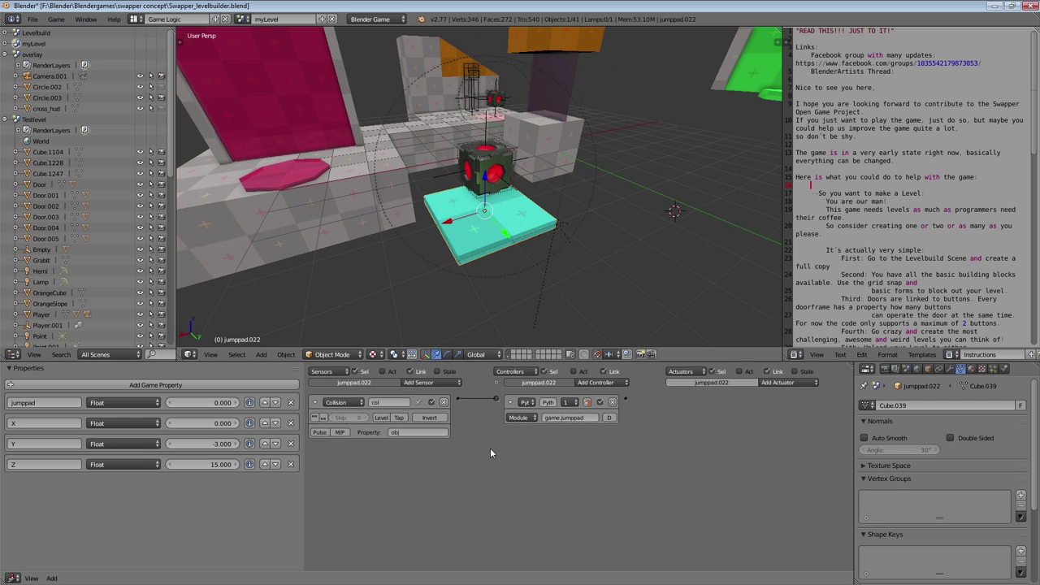
middle_drag(507, 275, 488, 284)
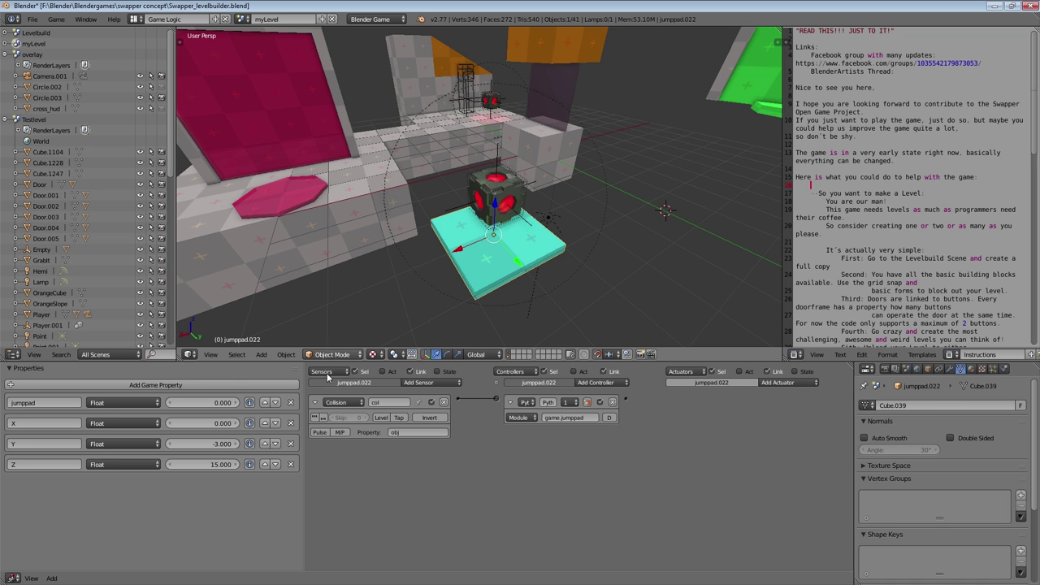
Review the transform orientation options, keep Global, and inspect the cyan jump pad's axes from several angles.
middle_drag(449, 180, 382, 247)
click(478, 355)
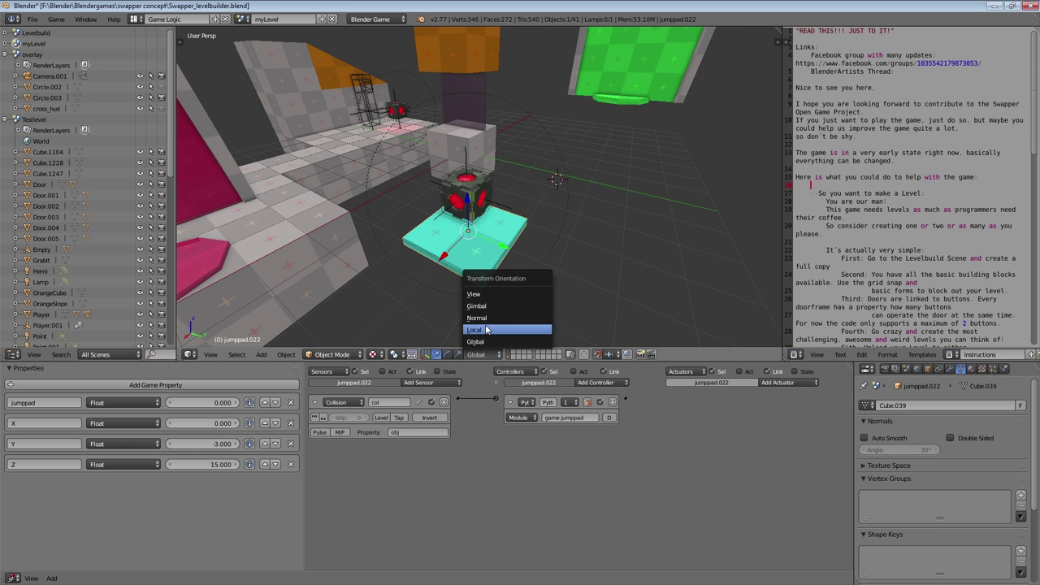
click(486, 341)
middle_drag(341, 209, 354, 240)
middle_drag(481, 228, 244, 222)
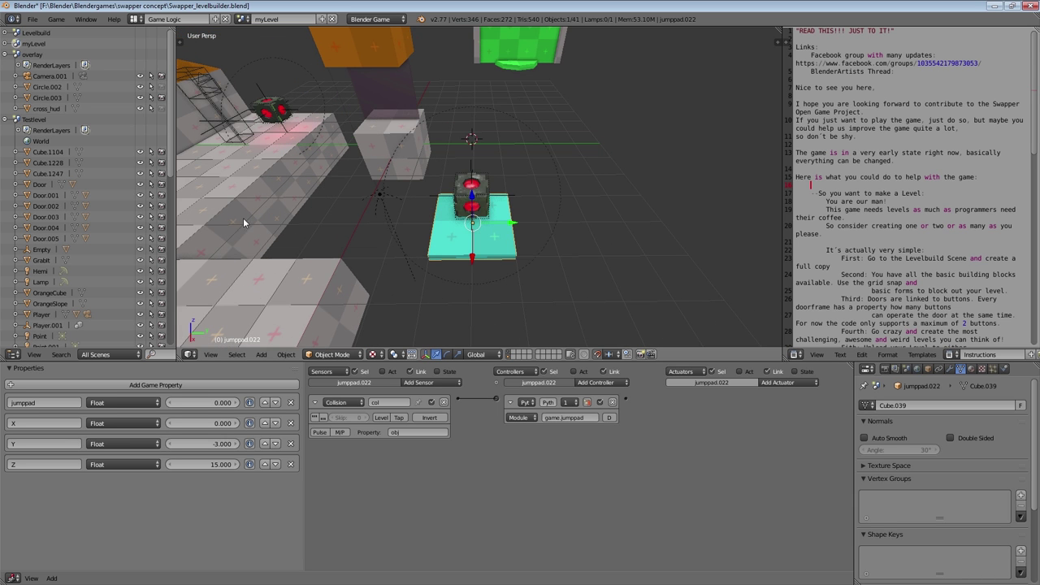
middle_drag(513, 261, 525, 233)
middle_drag(437, 259, 528, 279)
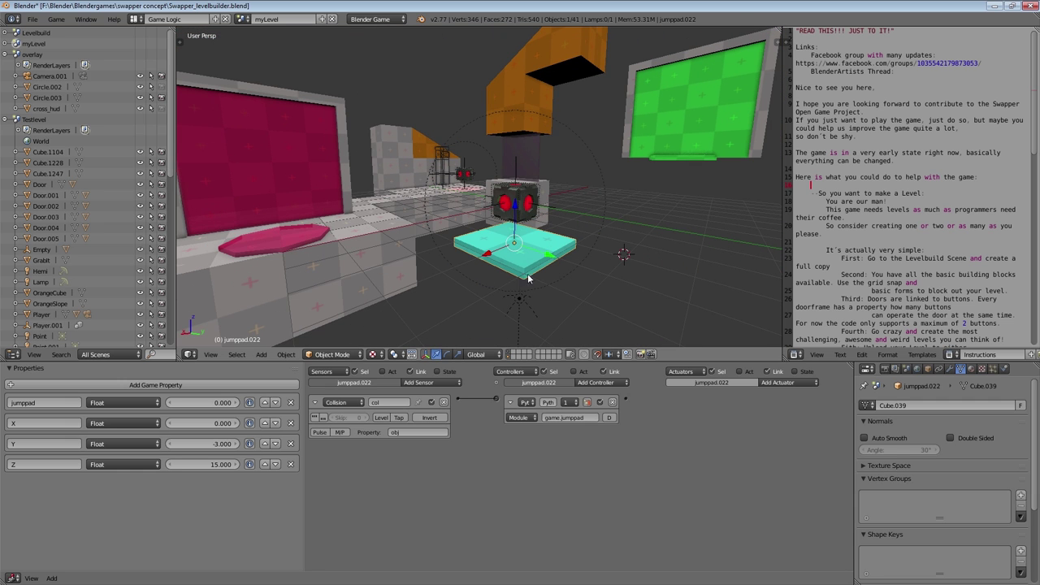
key(r)
key(x)
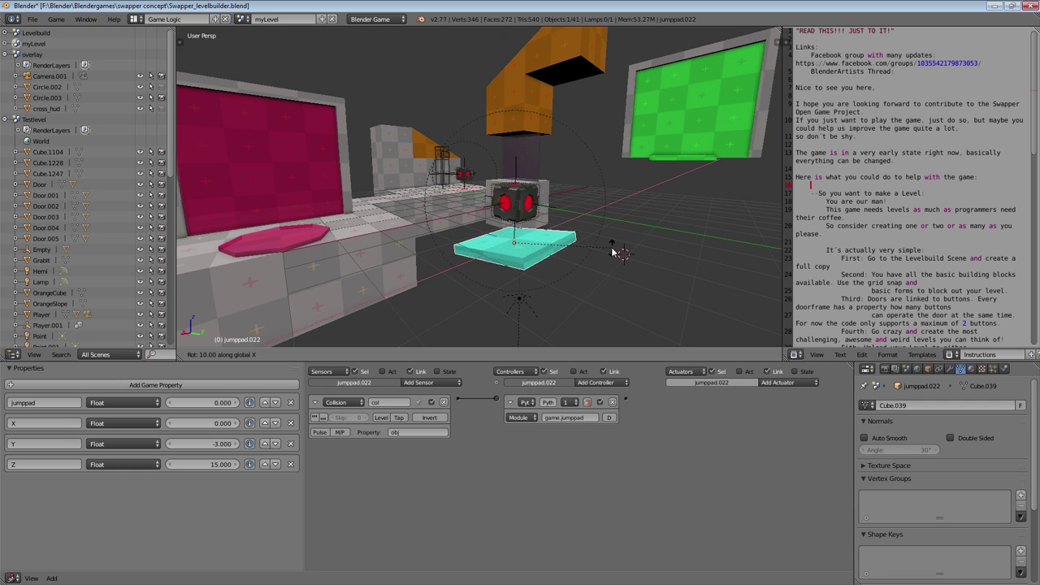
right_click(566, 213)
Give the game properties more room and relate the cyan jump pad's X, Y and Z properties to its surroundings.
middle_drag(512, 223, 564, 227)
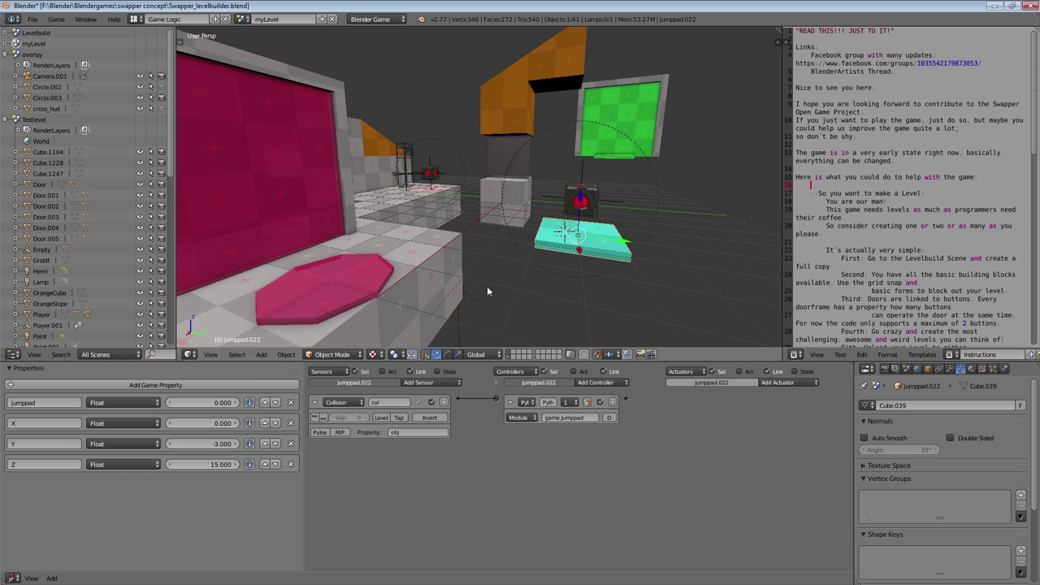
drag(300, 501, 322, 492)
middle_drag(528, 188, 436, 197)
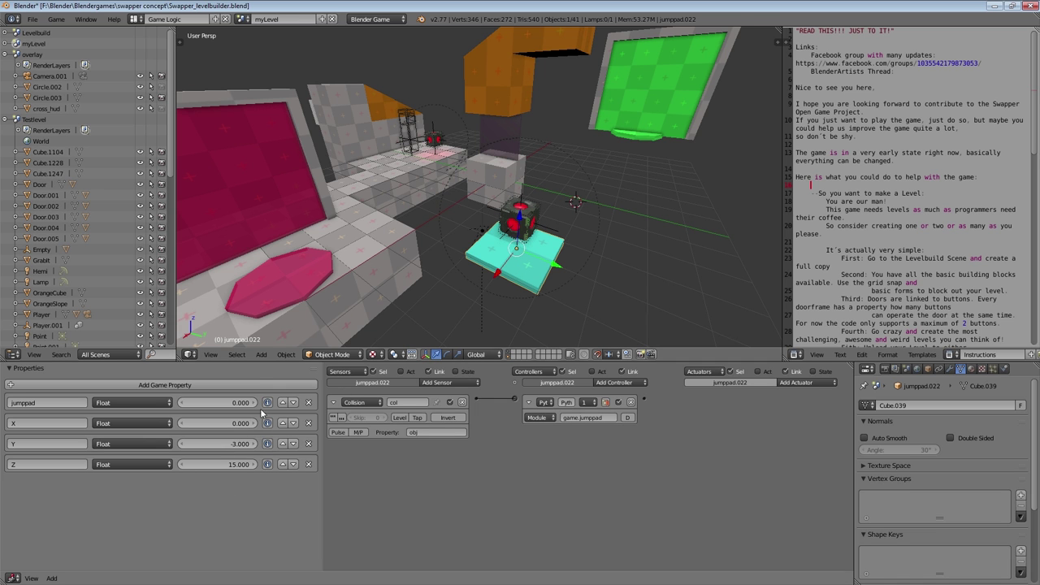
middle_drag(487, 182, 413, 238)
Compare the logic bricks and Property fields of the green and magenta door frames and their jump pads.
right_click(536, 247)
scroll(525, 228, up, 3)
scroll(525, 231, down, 4)
scroll(483, 225, down, 3)
right_click(380, 193)
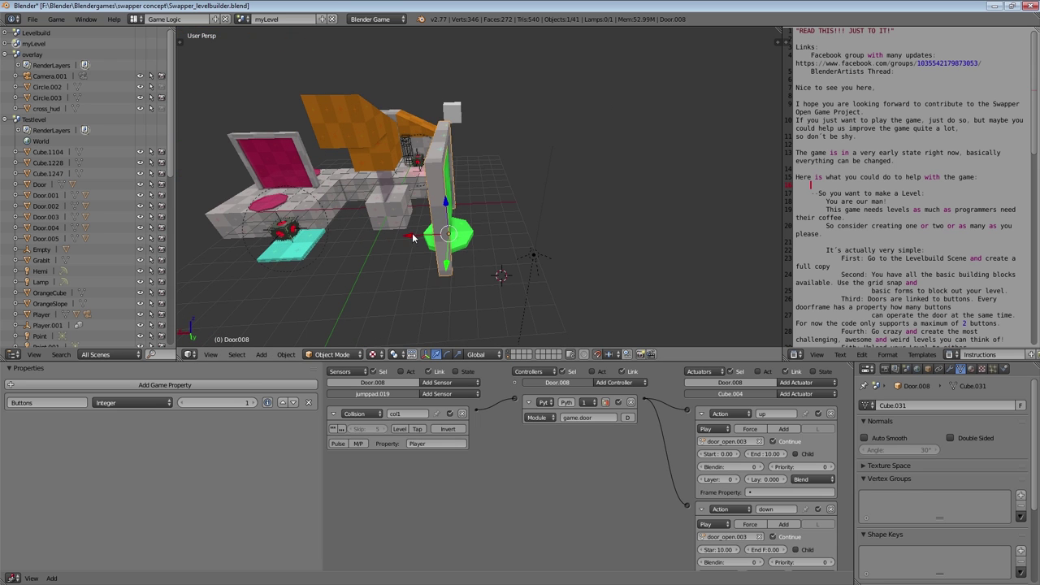
right_click(467, 244)
right_click(239, 141)
middle_drag(242, 139, 299, 172)
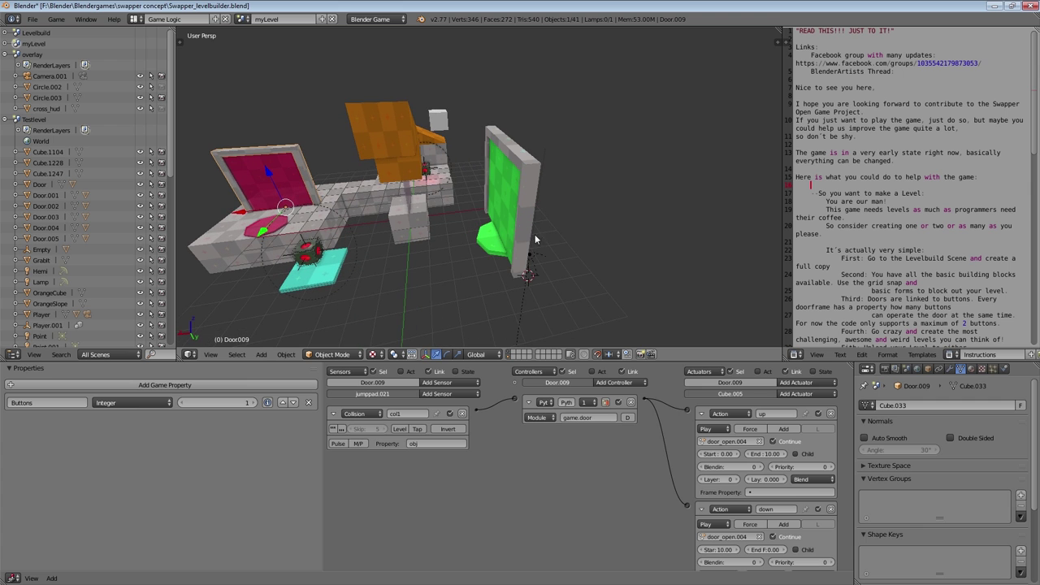
right_click(482, 240)
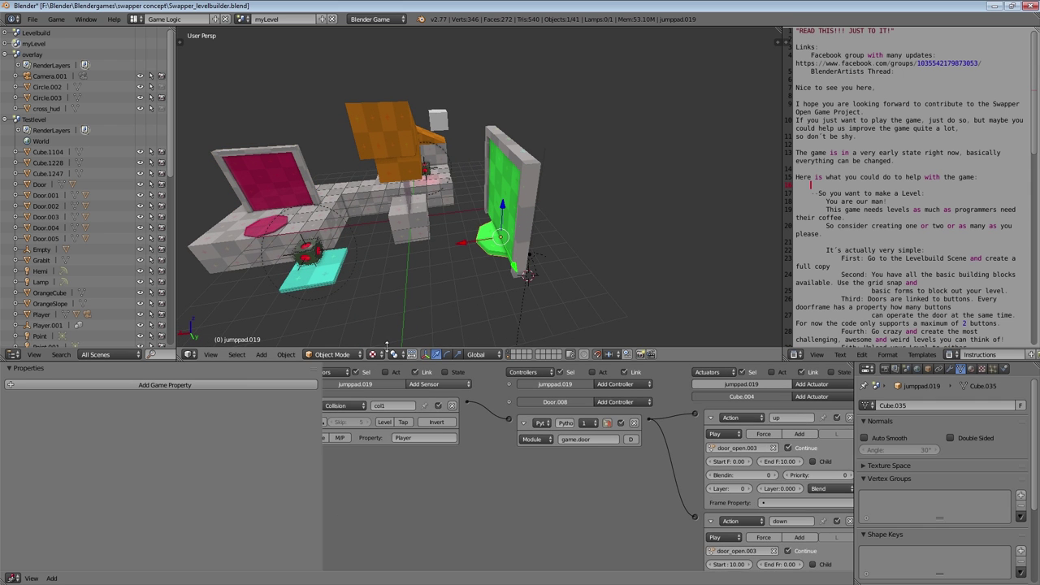
right_click(270, 230)
middle_drag(270, 230, 536, 233)
right_click(536, 234)
right_click(521, 235)
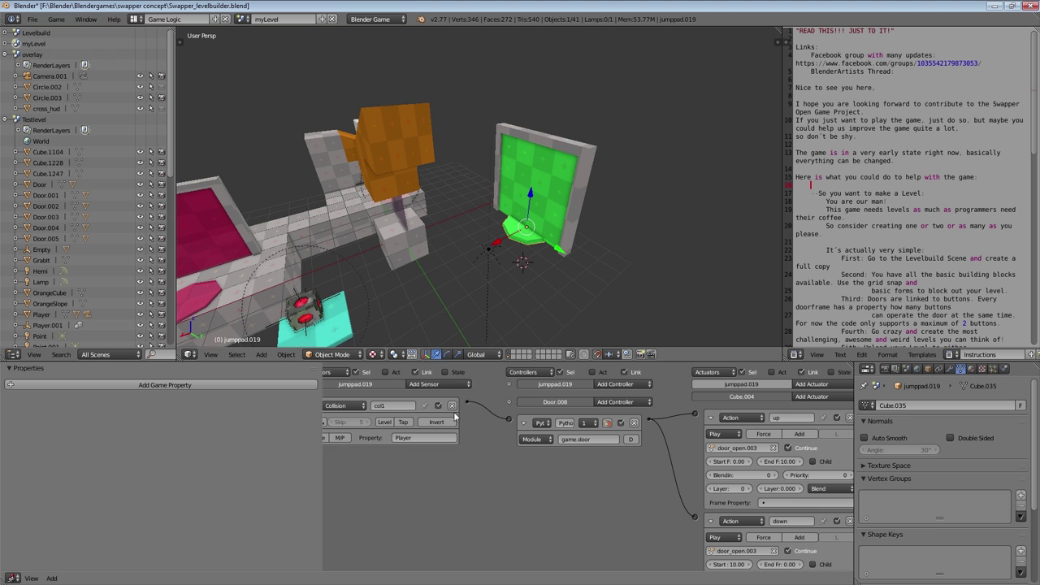
Select the connected white floor and wall blocks with the orange slope, using wireframe display, and join them into one object.
scroll(451, 236, down, 3)
mouse_move(451, 236)
middle_down()
mouse_move(400, 43)
mouse_move(530, 121)
mouse_move(352, 190)
mouse_move(531, 213)
mouse_move(494, 234)
mouse_move(479, 220)
mouse_move(433, 236)
middle_up()
scroll(530, 213, up, 3)
right_click(414, 228)
middle_drag(507, 192, 399, 252)
shift+right_click(468, 242)
shift+right_click(548, 209)
shift+right_click(538, 149)
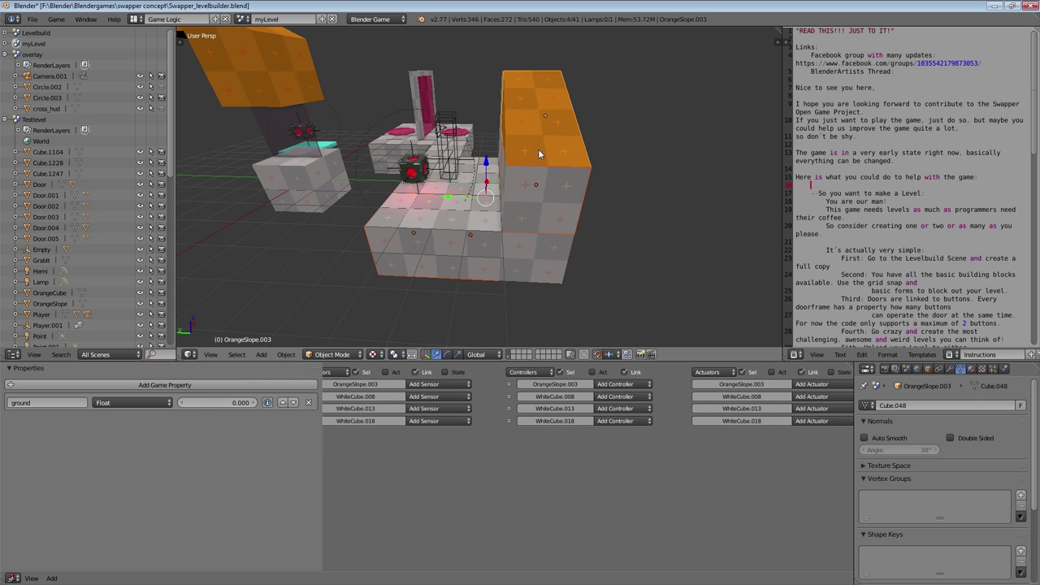
key(z)
middle_drag(540, 197, 510, 187)
key(b)
drag(493, 91, 550, 244)
middle_drag(540, 232, 496, 275)
drag(469, 209, 469, 213)
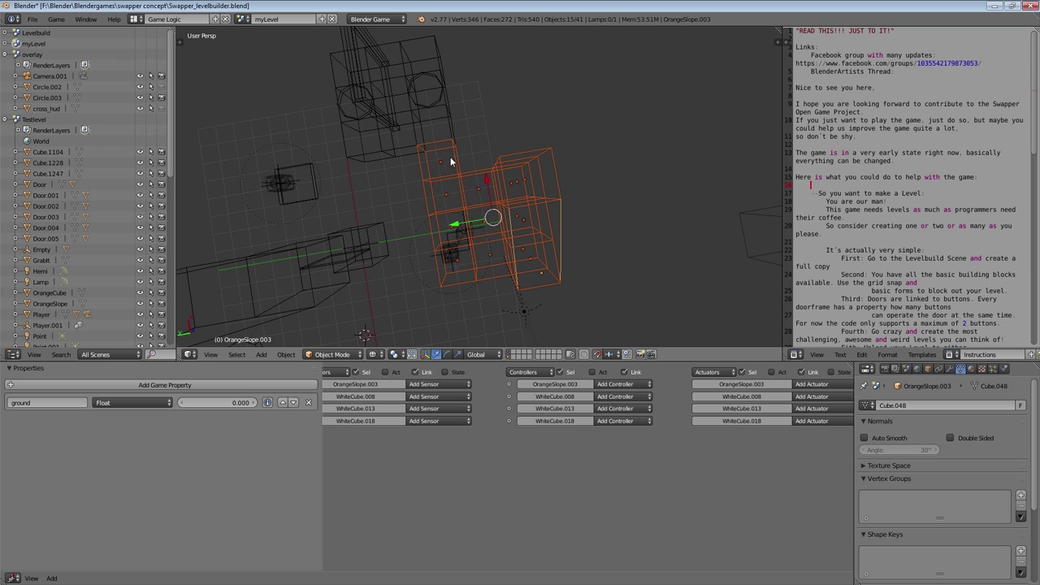
middle_drag(450, 157, 409, 175)
shift+right_click(476, 104)
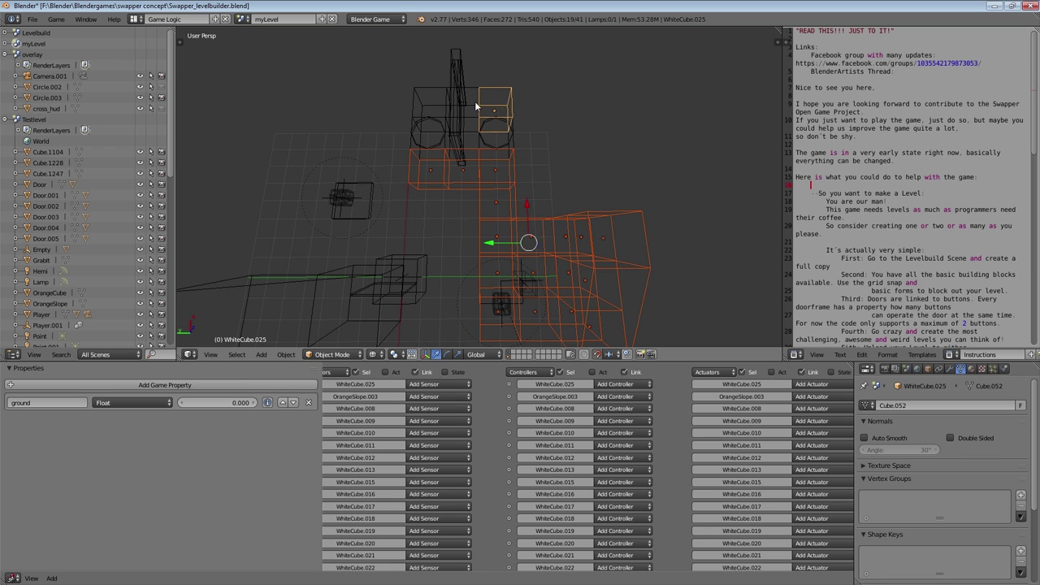
shift+right_click(420, 147)
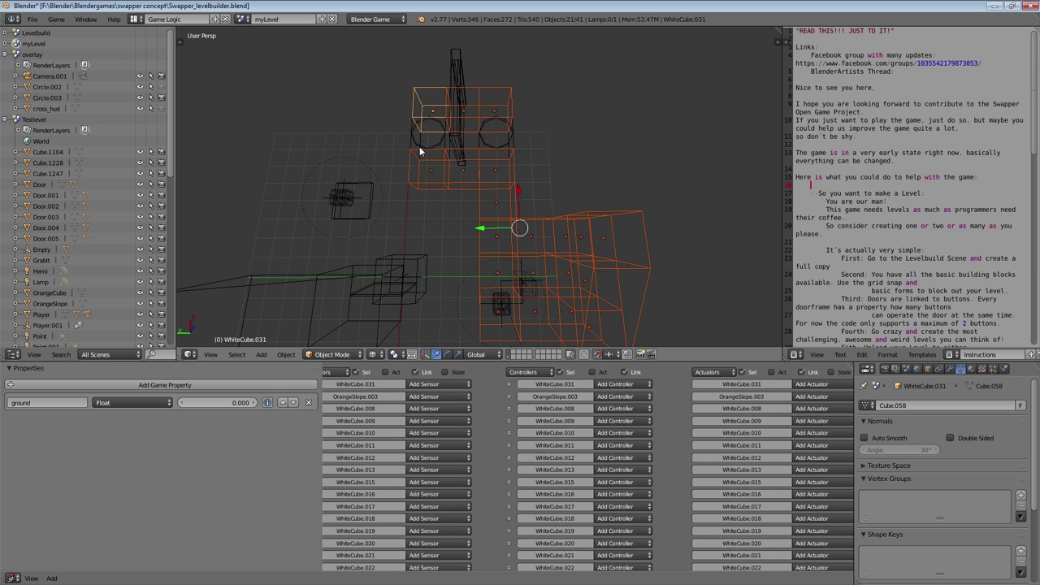
shift+right_click(480, 147)
shift+right_click(475, 143)
key(z)
middle_drag(480, 147, 513, 120)
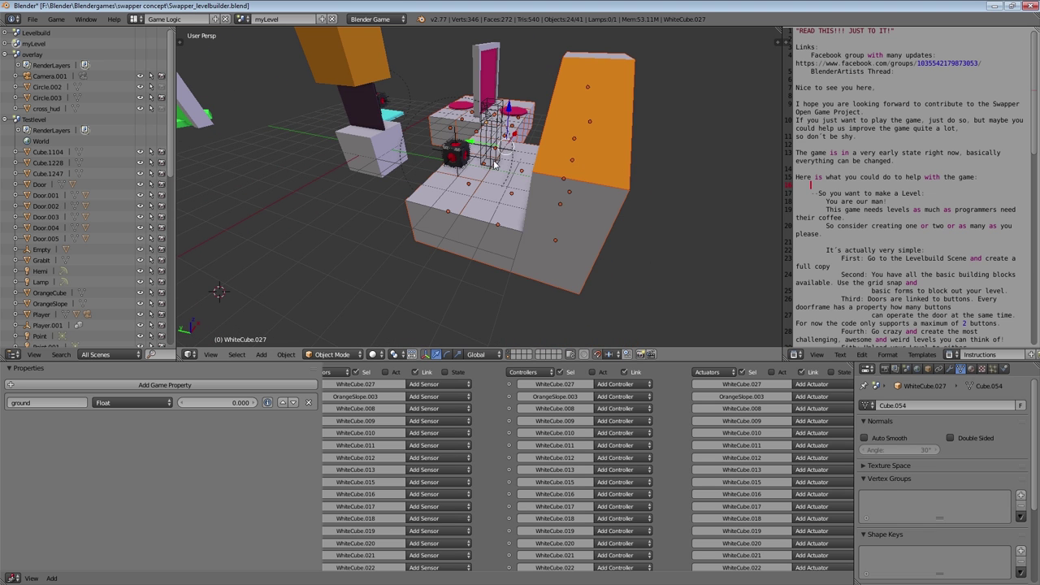
key(ctrl+j)
middle_drag(494, 163, 411, 185)
Select the whole mesh of the joined floor, wall and slope object and remove its duplicate vertices.
key(Tab)
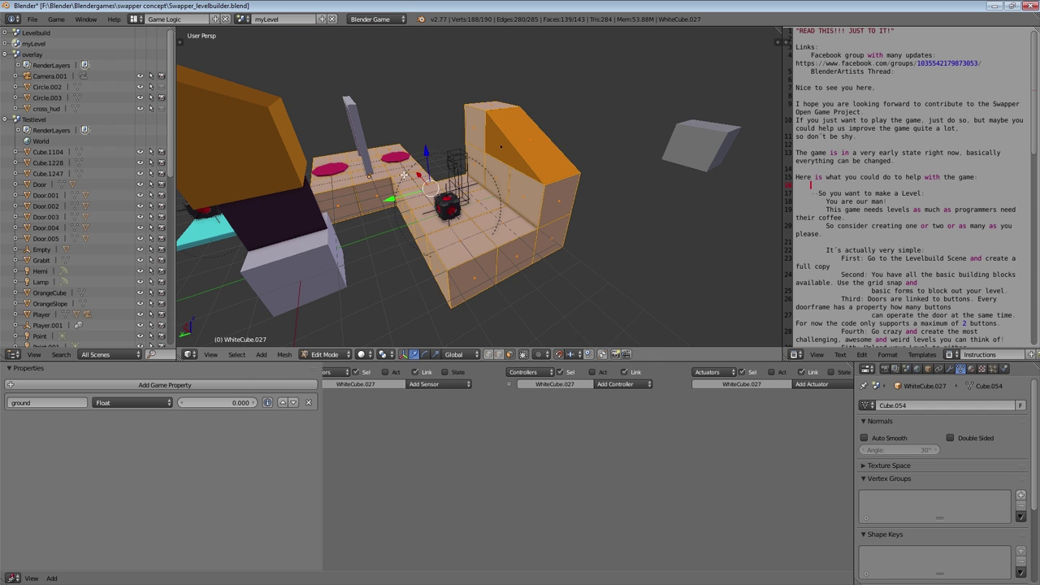
key(a)
key(a)
key(t)
scroll(216, 201, down, 5)
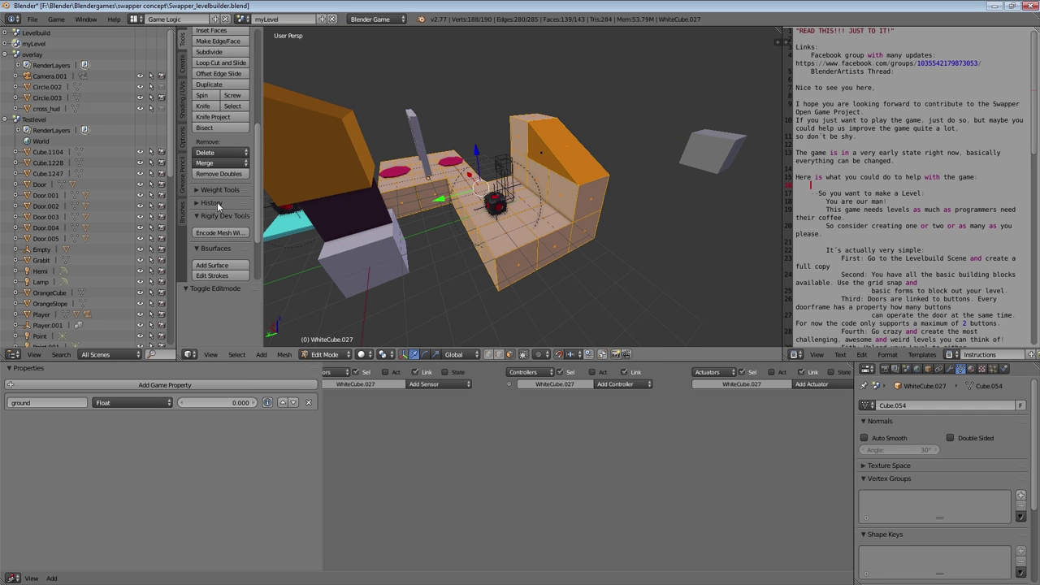
click(225, 174)
scroll(533, 212, up, 7)
key(Tab)
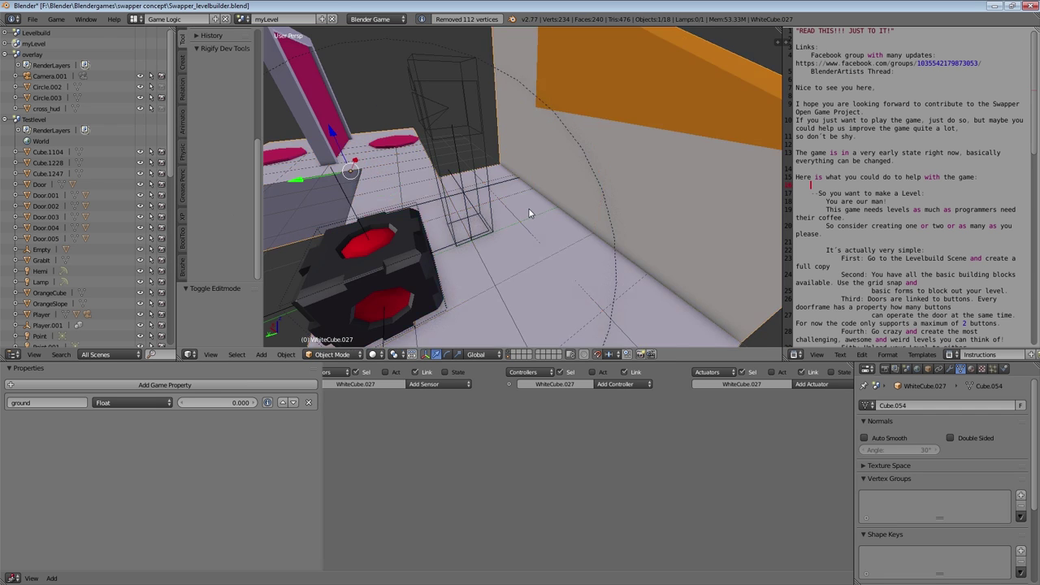
Display the level with textured shading and check the joined mesh in both Edit Mode and Object Mode.
scroll(529, 212, down, 6)
key(alt+z)
mouse_move(529, 208)
middle_down()
mouse_move(563, 201)
mouse_move(520, 218)
mouse_move(526, 200)
middle_up()
key(Tab)
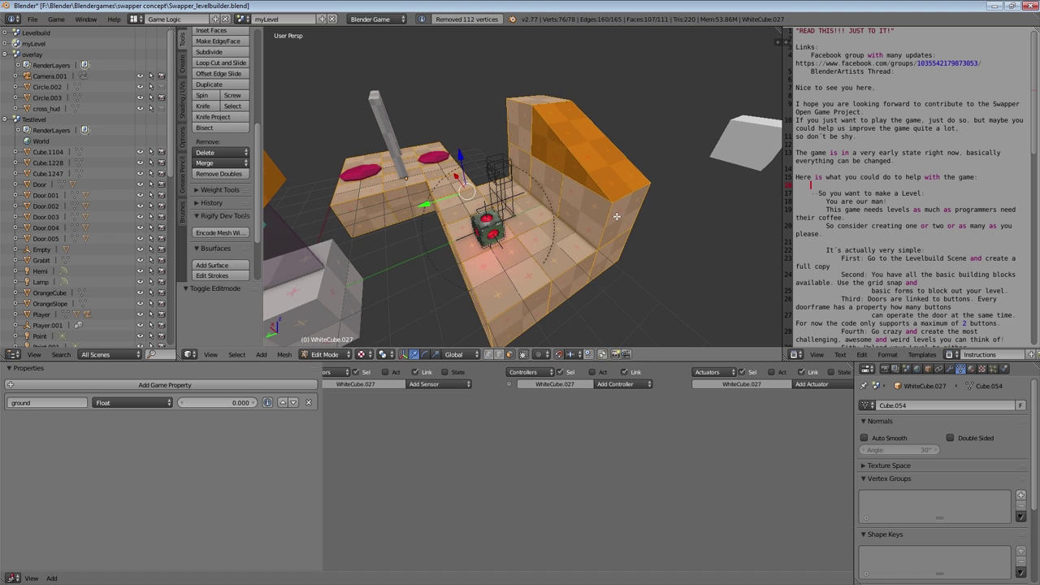
key(a)
key(Tab)
middle_drag(599, 218, 467, 188)
key(Tab)
key(Tab)
key(Tab)
key(Tab)
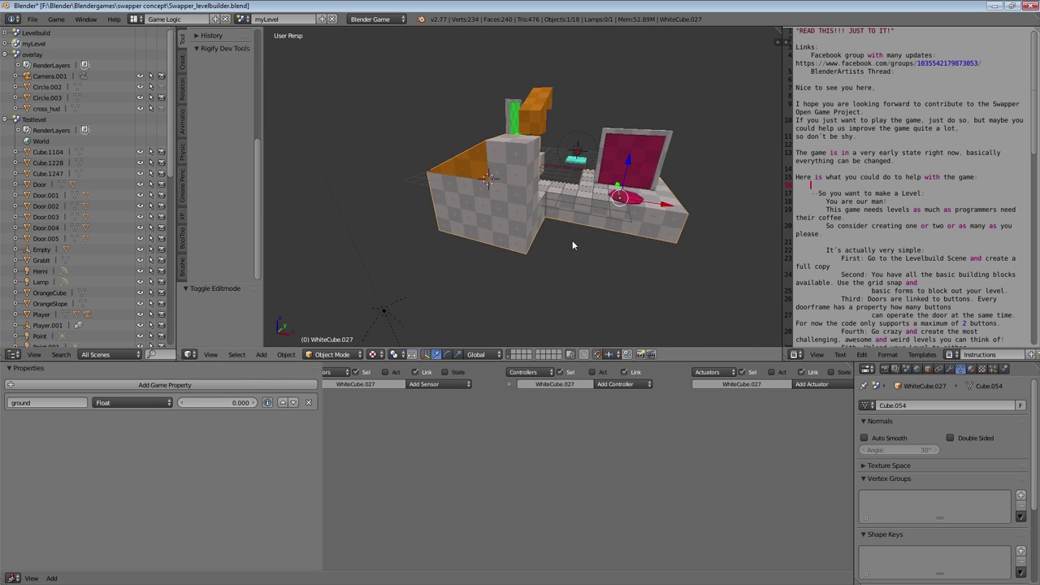
Playtest the myLevel scene around the magenta door frame and its jump pads, and end the game.
middle_drag(573, 245, 486, 224)
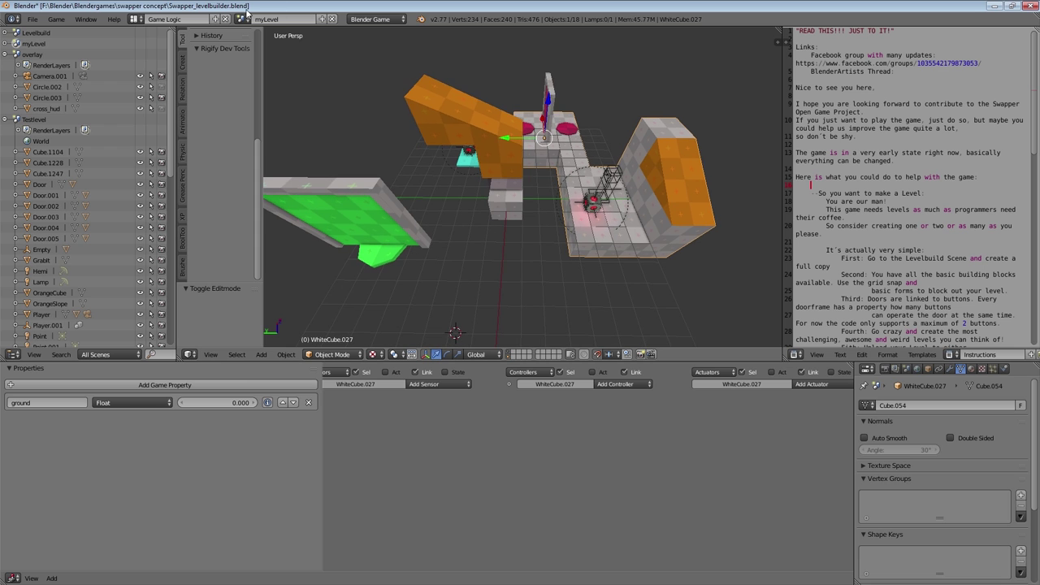
click(243, 19)
click(711, 233)
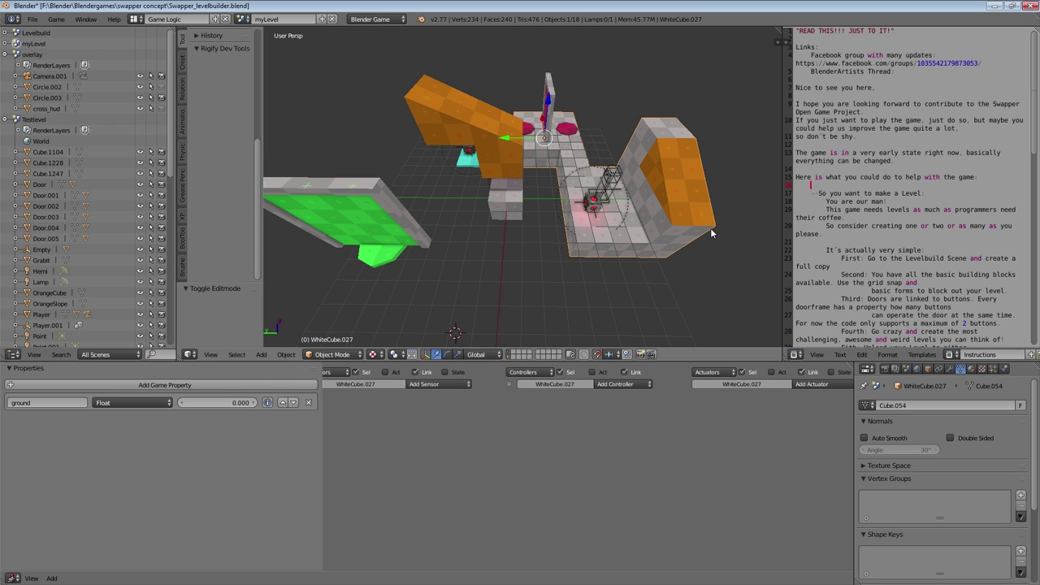
key(p)
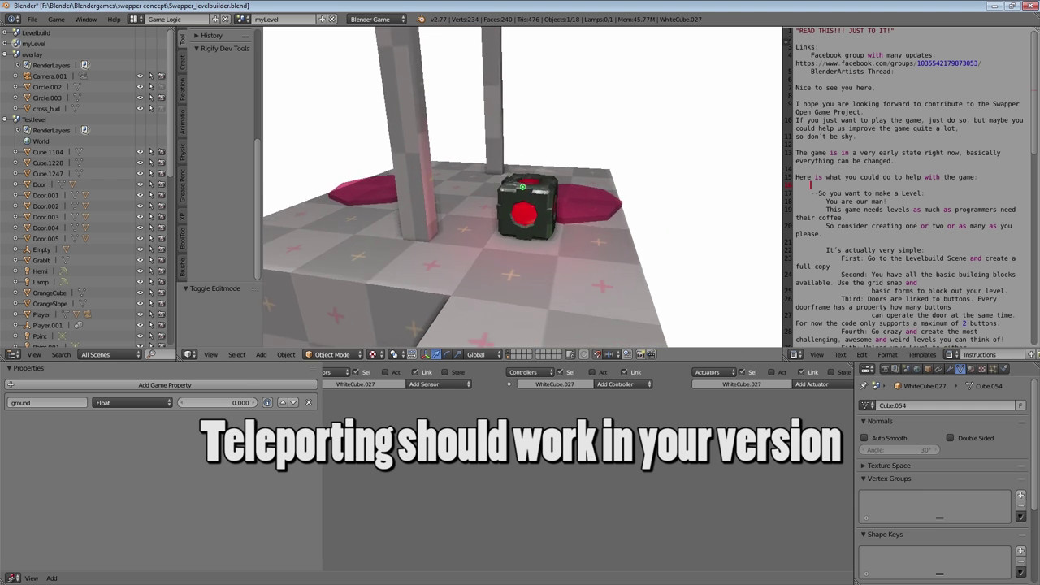
key(Escape)
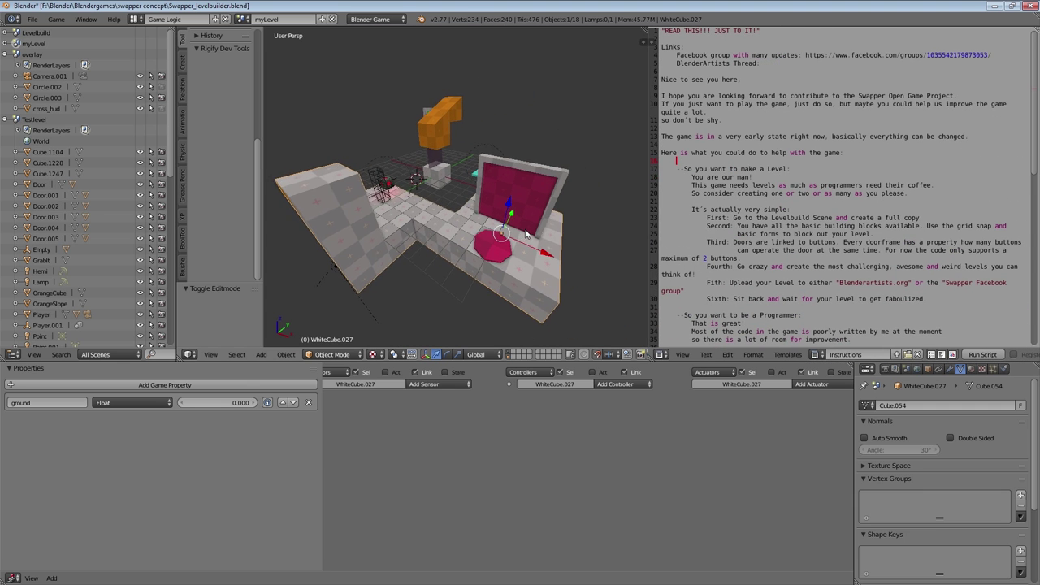
View the finished level from several angles and delete one object, keeping the block geometry in place.
middle_drag(550, 232, 521, 227)
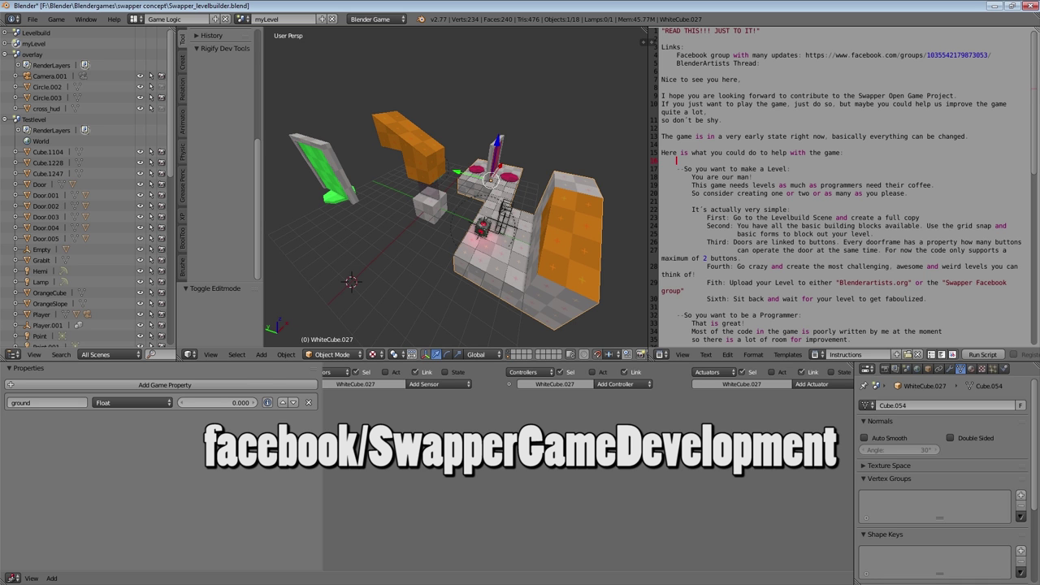
middle_drag(372, 175, 430, 254)
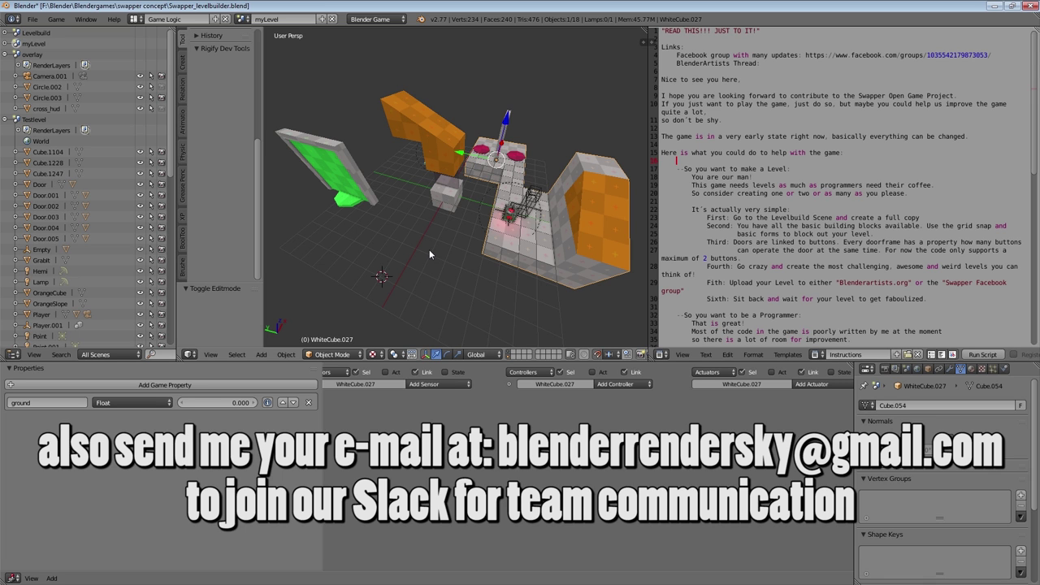
middle_drag(386, 240, 451, 298)
key(Delete)
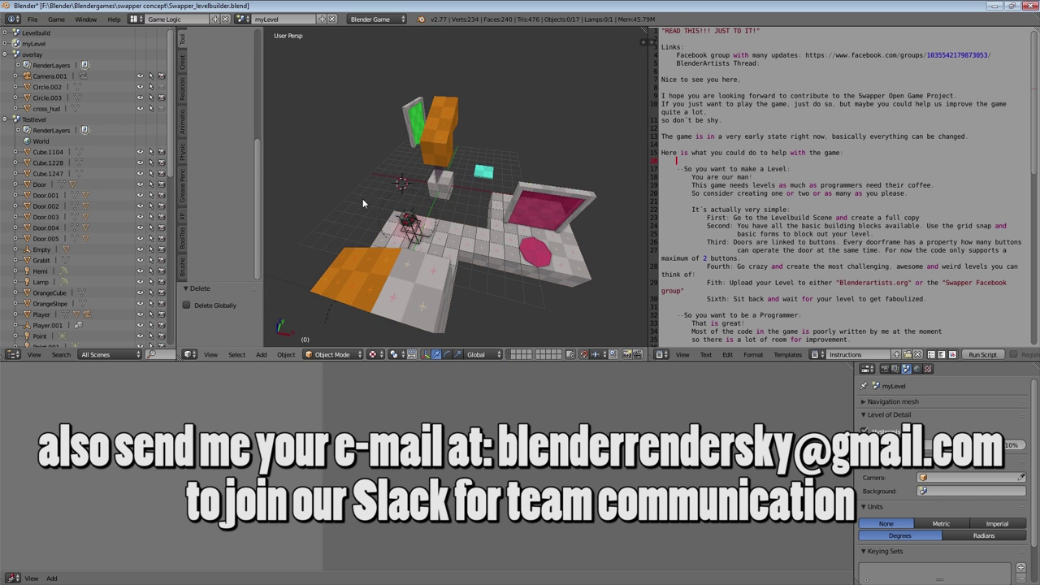
Run the game again and move the player forward across the checkered floor toward the wall with the orange top.
middle_drag(362, 199, 371, 227)
key(p)
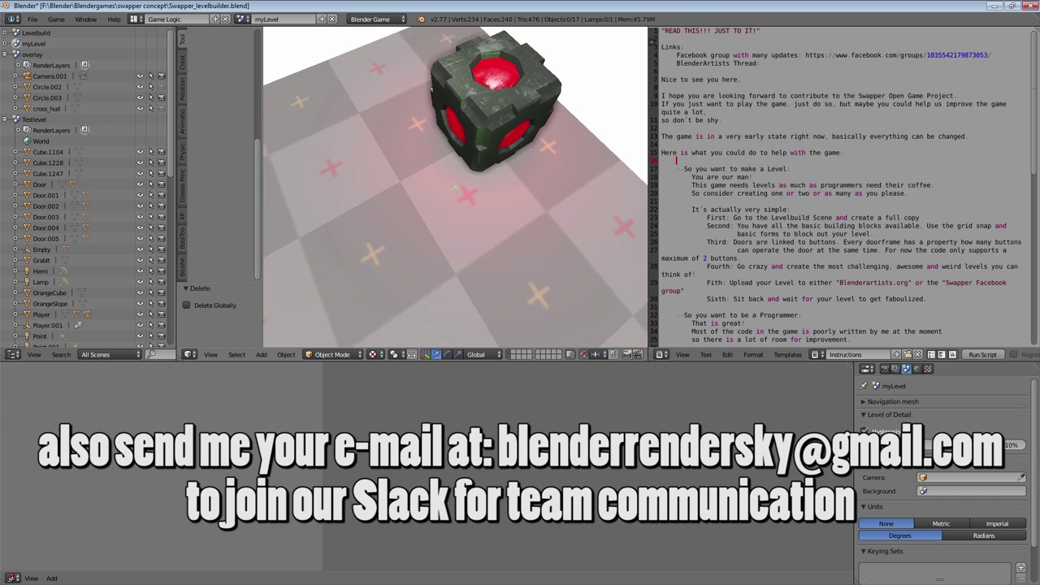
key(w)
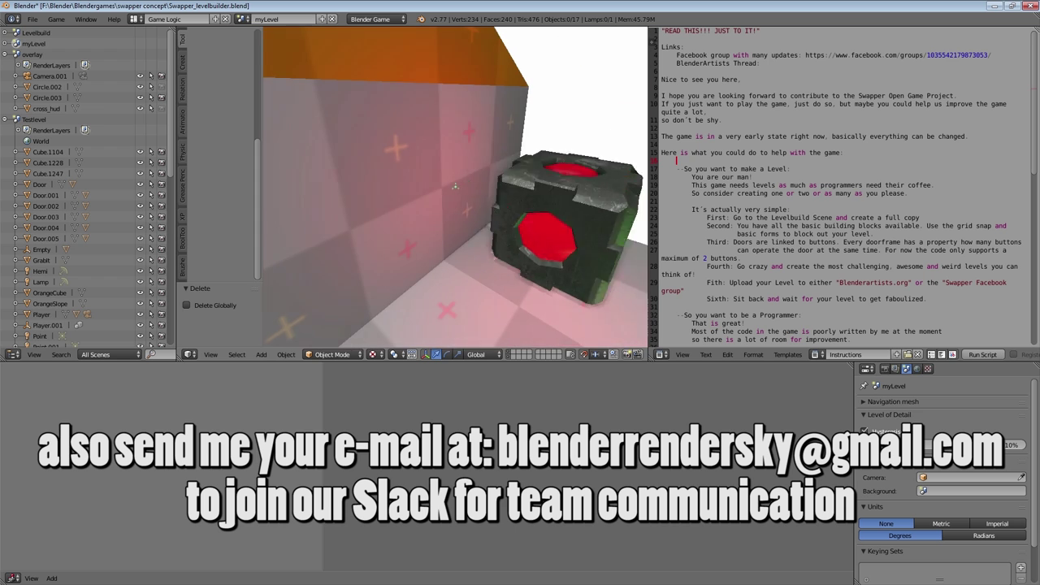